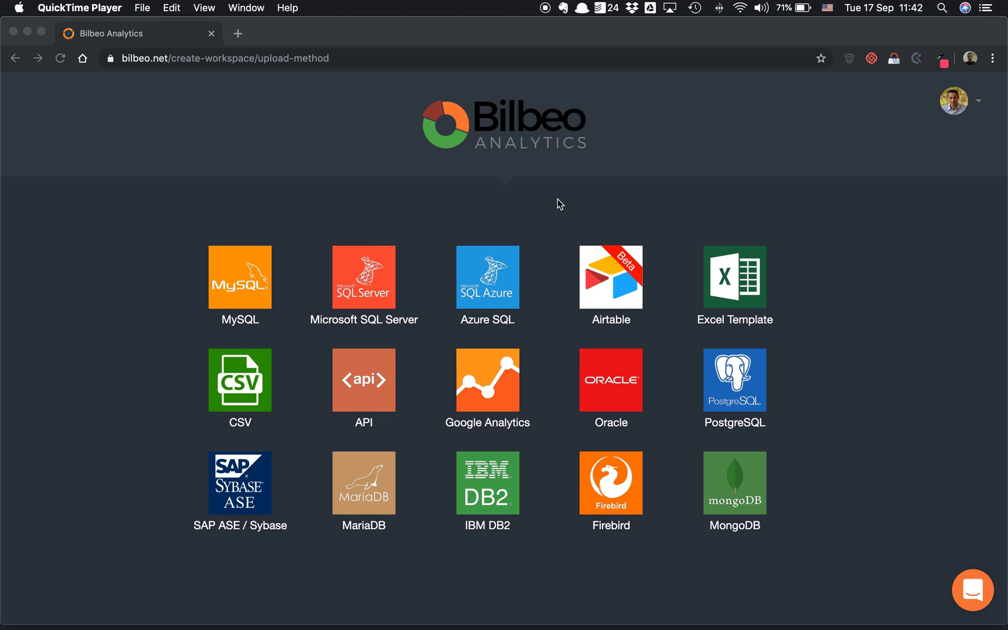
Pick the Airtable tile as the upload method for the new workspace
left_click(619, 291)
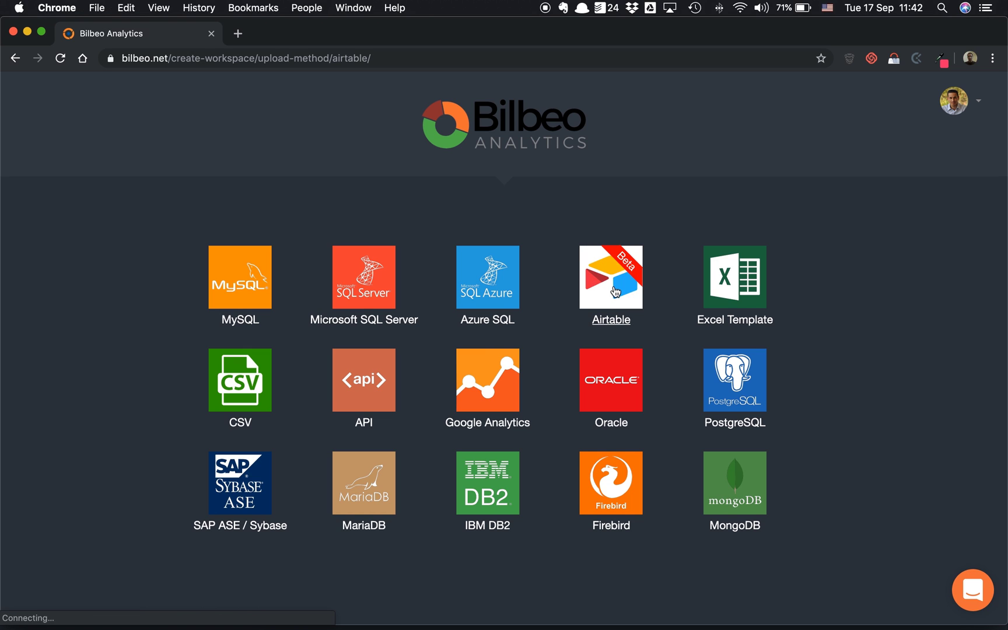
Enter 'Sales KPI Dashboard' as the workspace name and continue
left_click(442, 295)
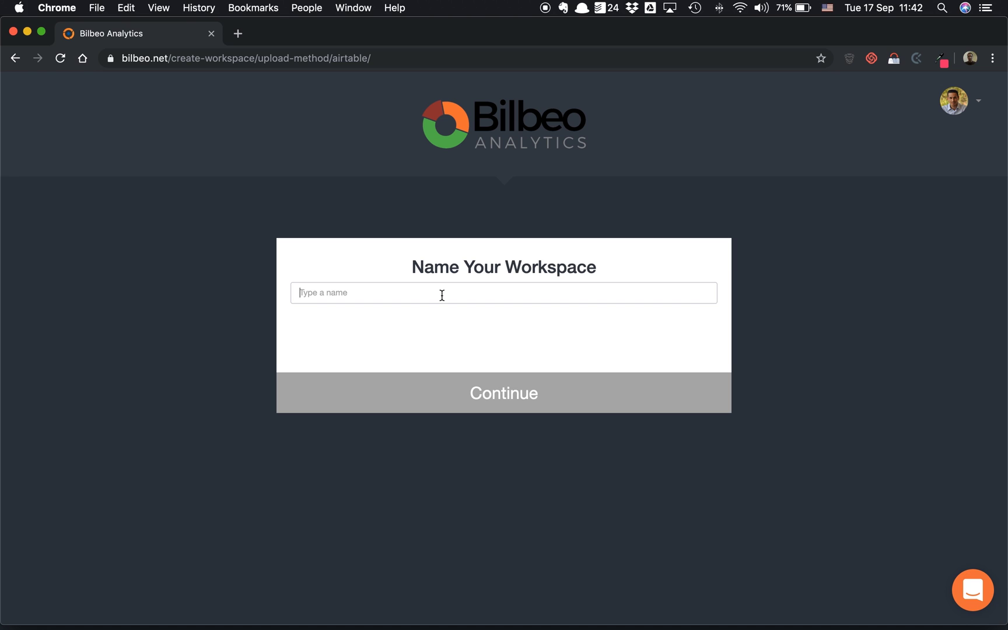
type("Sale")
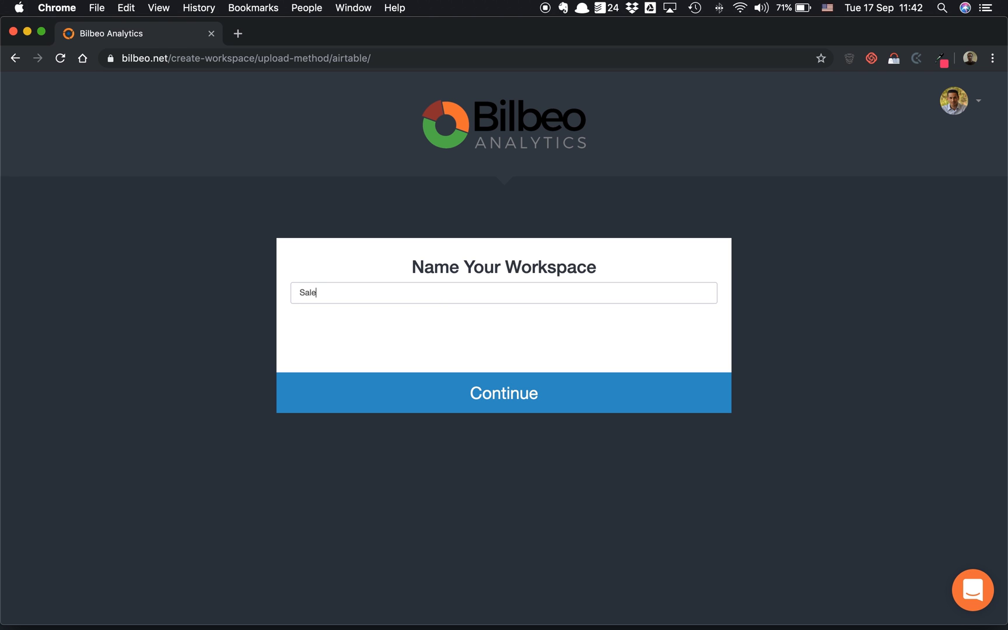
type("s KPI Dashboard")
left_click(506, 386)
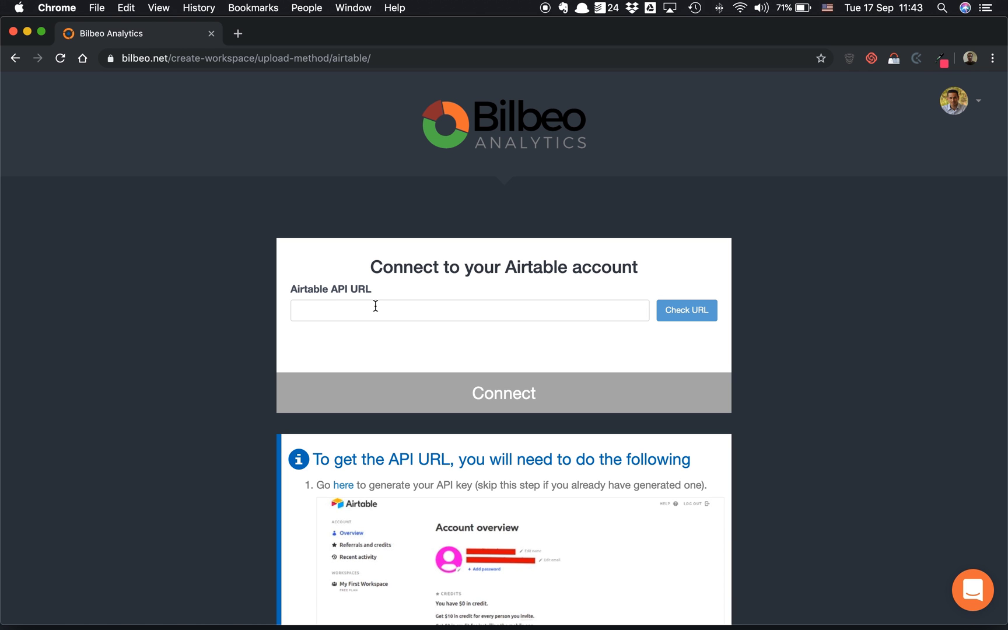
scroll(457, 360, "down", 6)
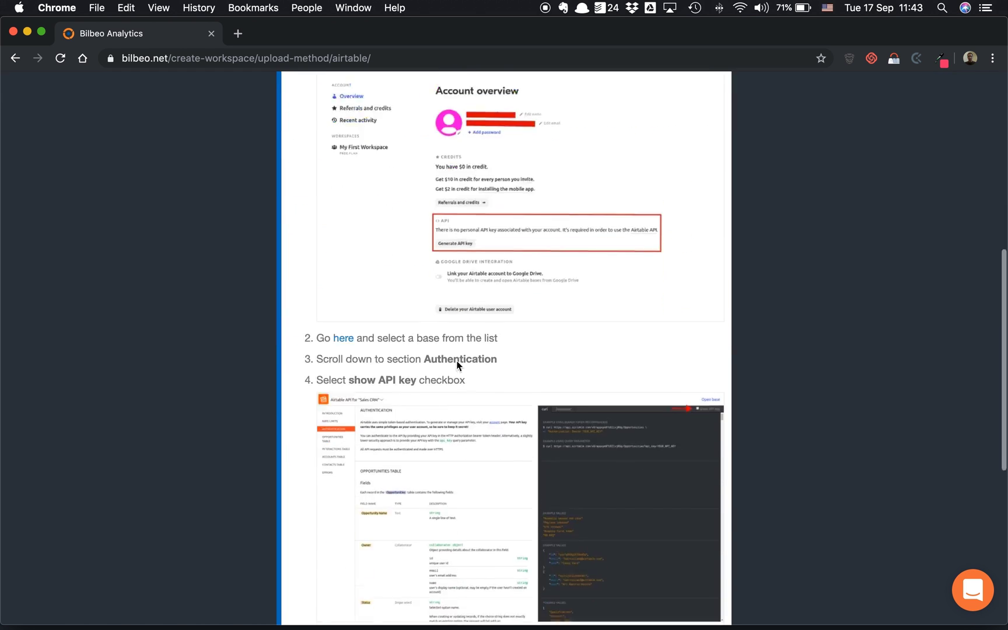
scroll(461, 360, "up", 6)
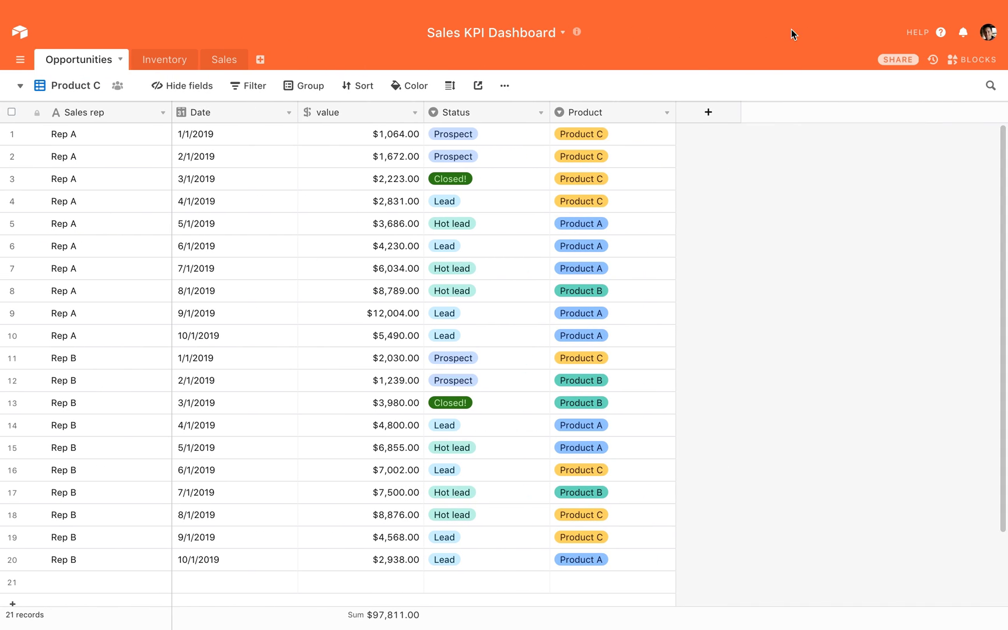
Open the base's API documentation from Help and show the API key
left_click(919, 36)
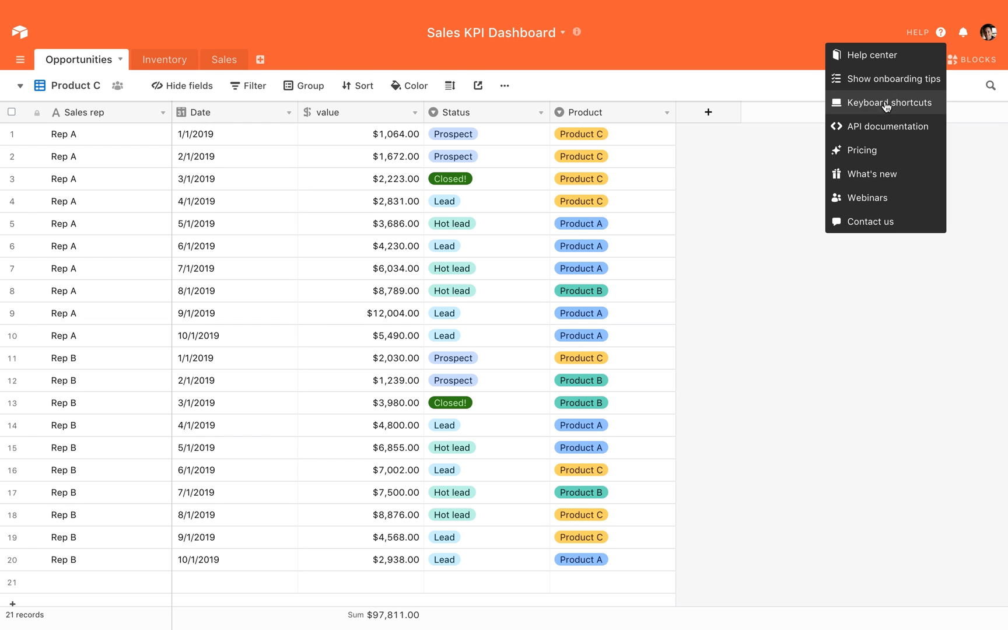
left_click(881, 128)
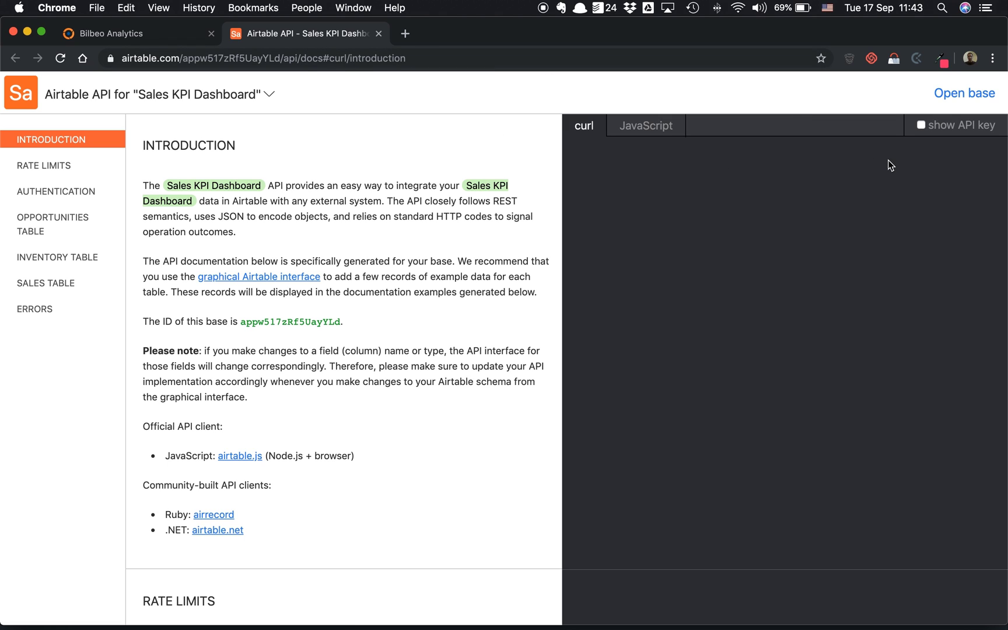
left_click(920, 126)
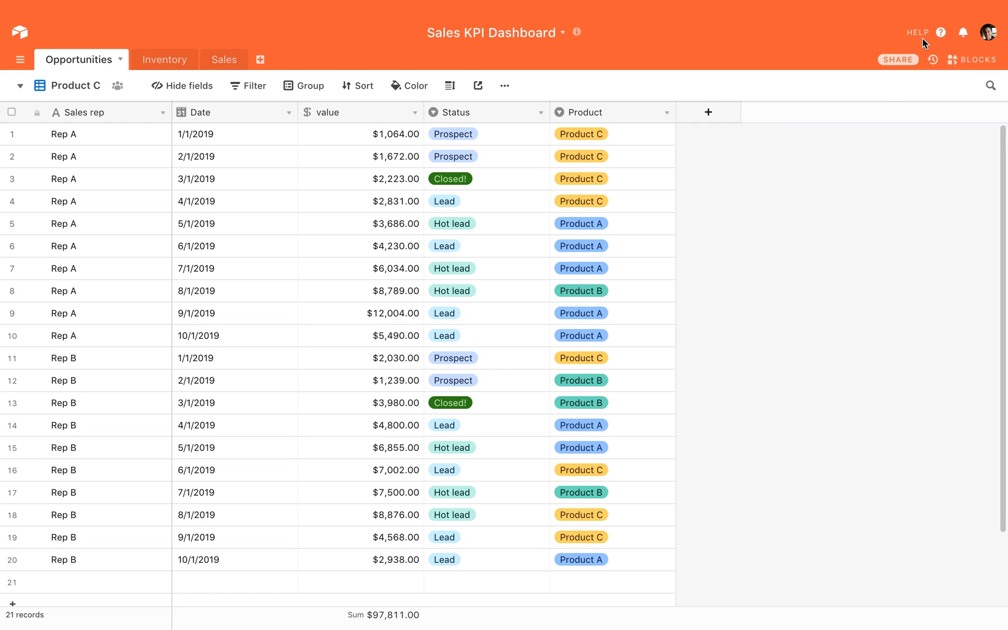
Open the Airtable Account overview page from the avatar menu
left_click(921, 37)
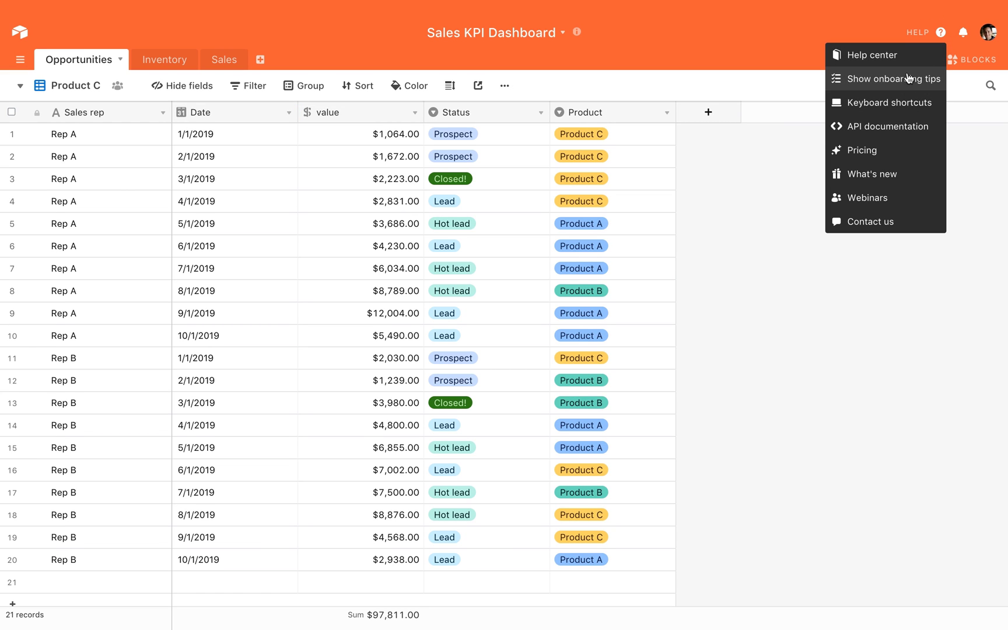
left_click(986, 38)
left_click(873, 90)
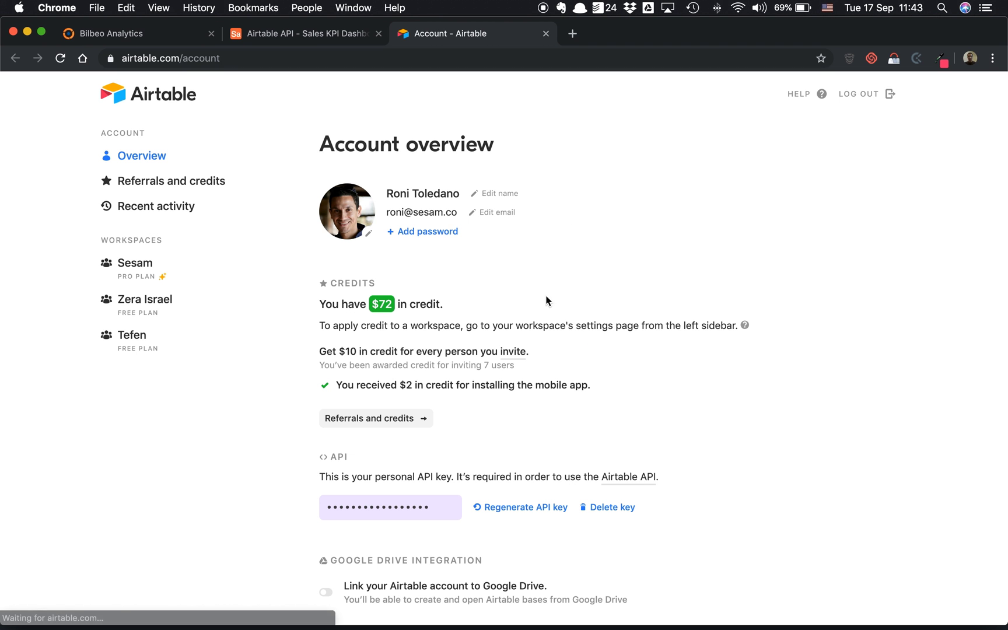
Close the 'Account - Airtable' tab to return to the API documentation
scroll(505, 509, "down", 2)
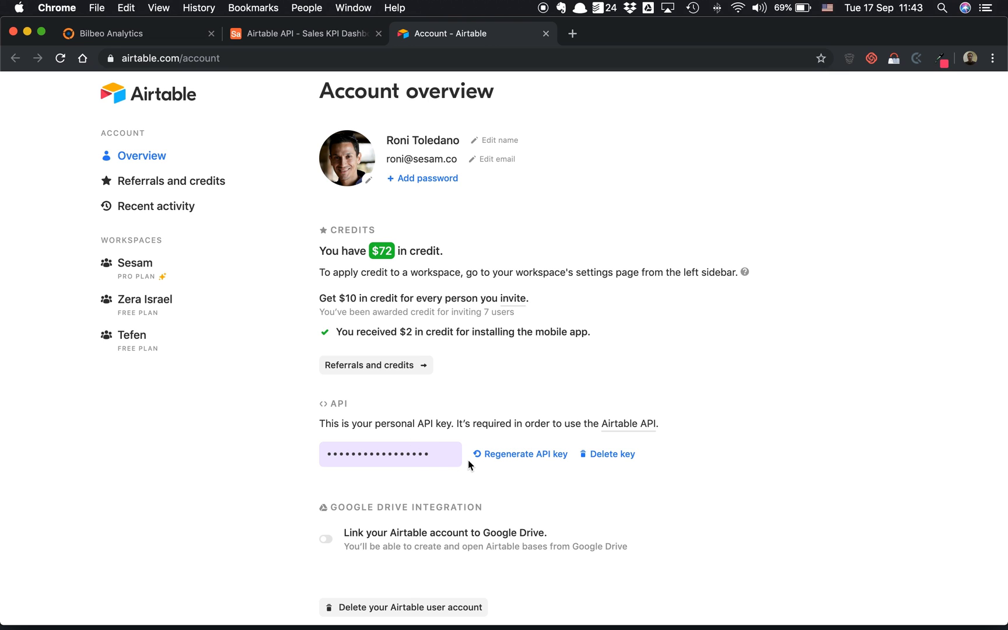
left_click(545, 34)
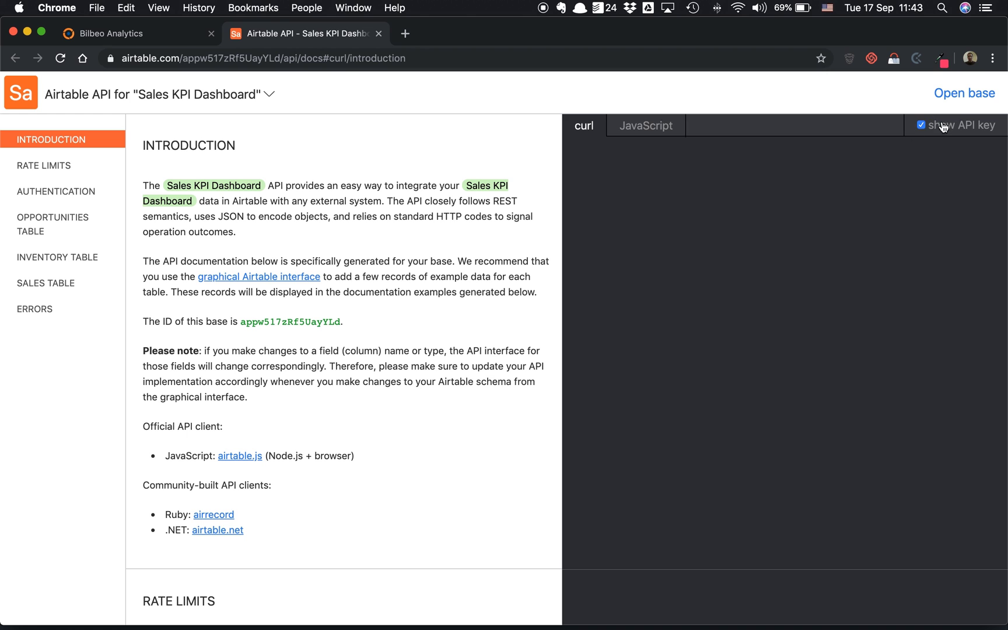
Copy the query-parameter curl example from the Authentication section
scroll(863, 277, "down", 5)
scroll(863, 276, "down", 4)
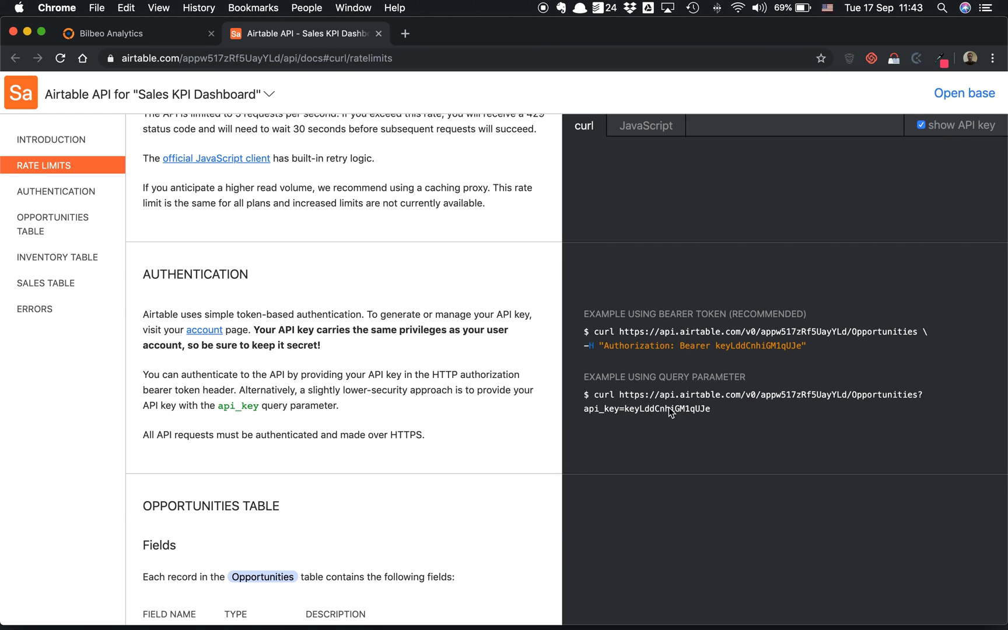
left_click_drag(584, 394, 740, 415)
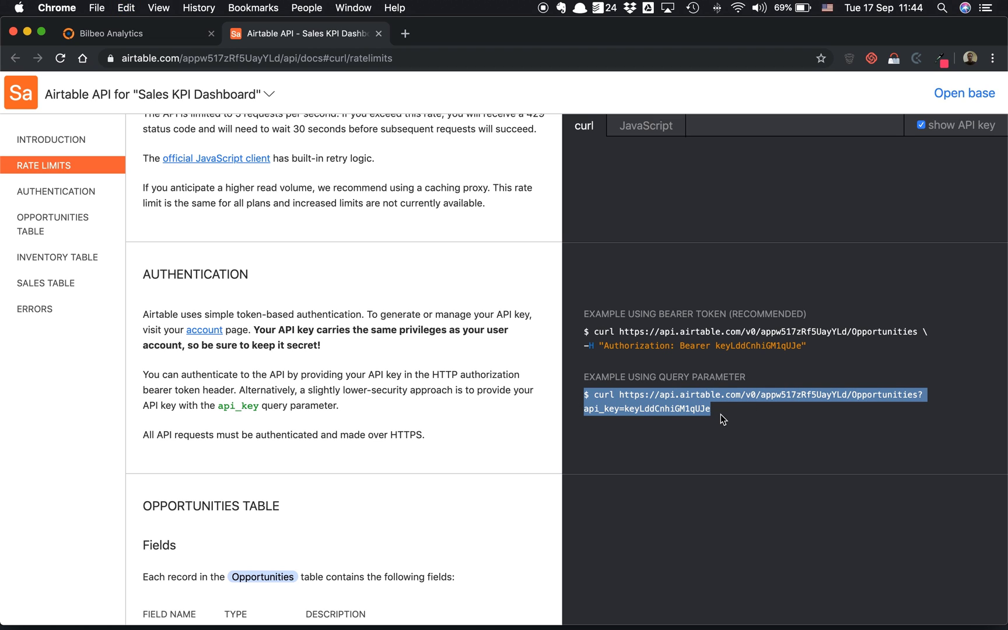
right_click(684, 401)
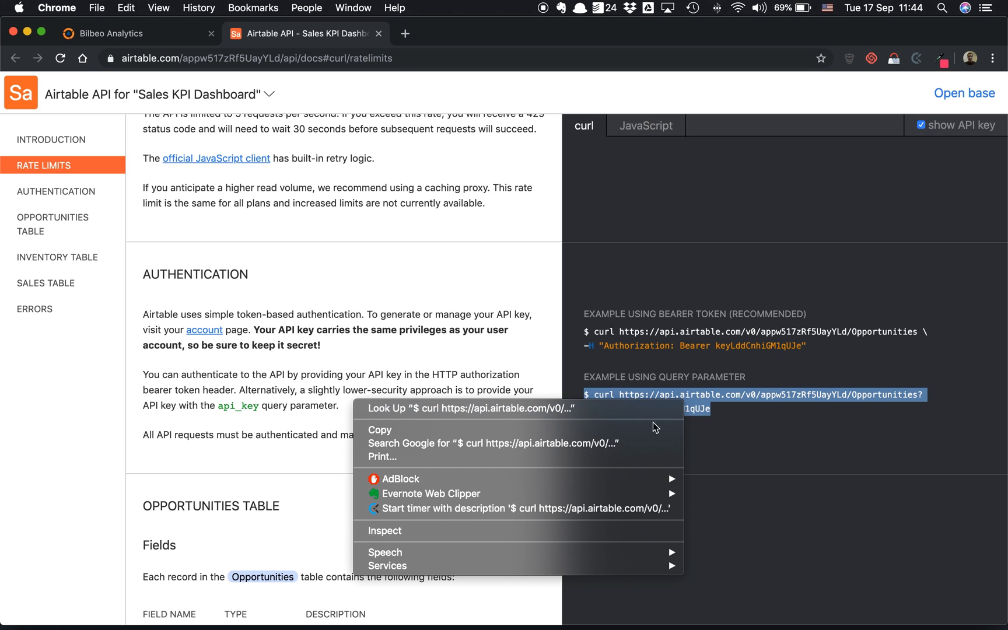
left_click(585, 430)
Paste the copied URL into Bilbeo's Airtable API URL field, check it, and connect
left_click(158, 35)
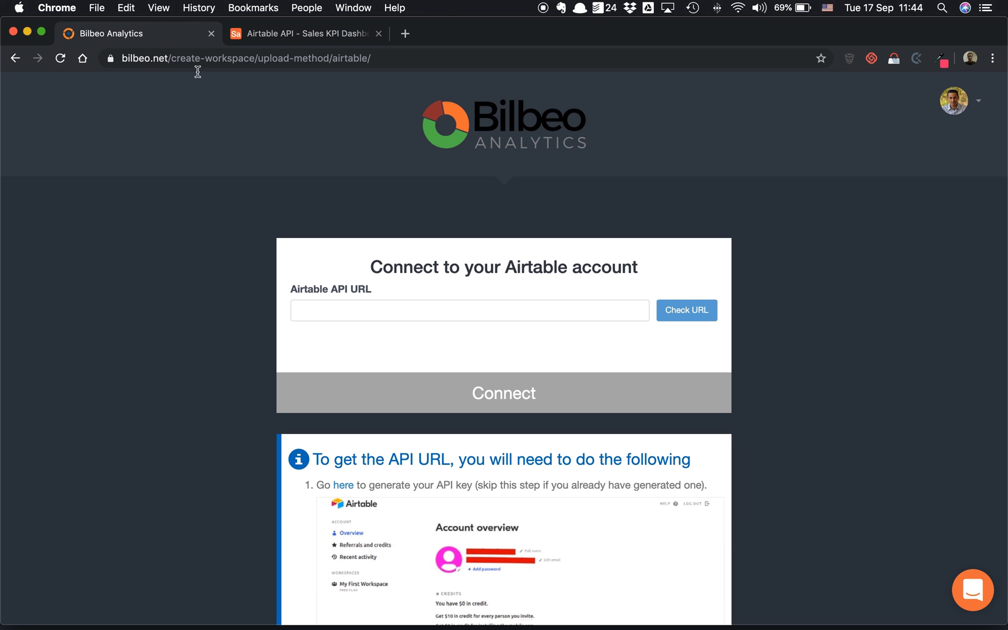
left_click(439, 302)
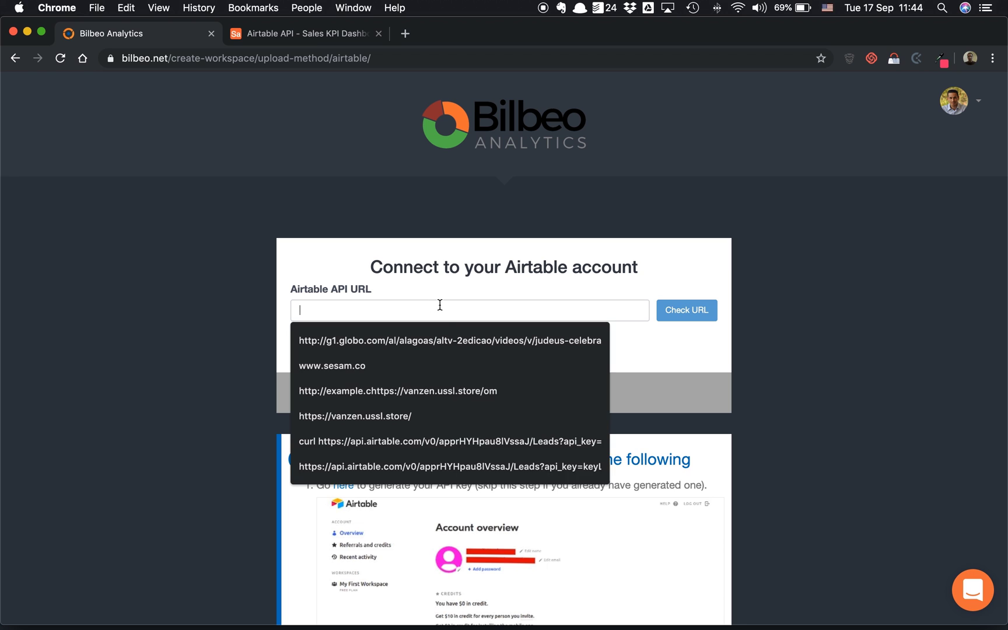
right_click(440, 303)
left_click(490, 395)
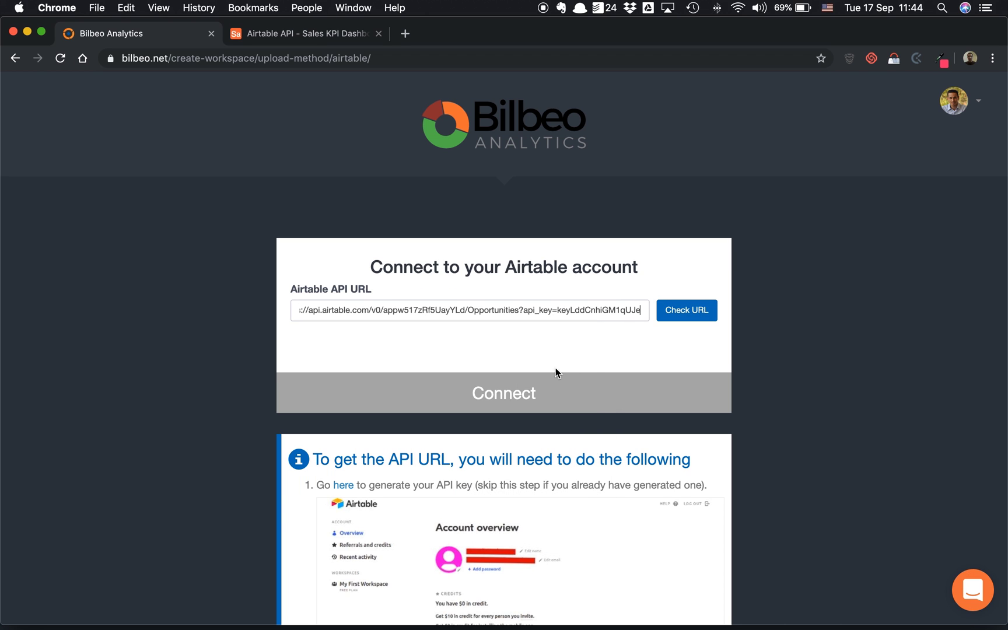
left_click(687, 318)
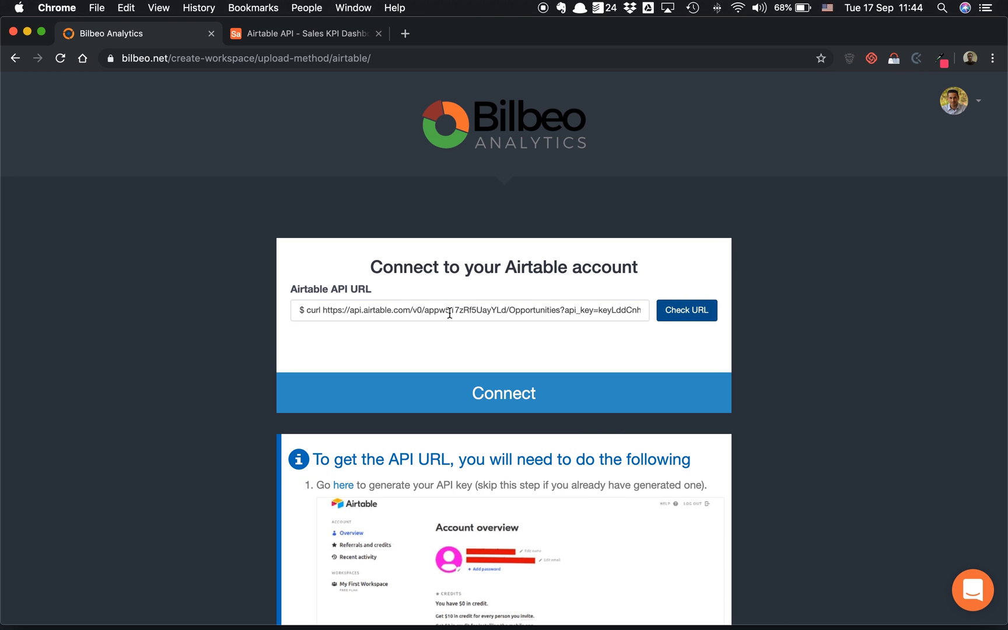
left_click_drag(450, 309, 250, 304)
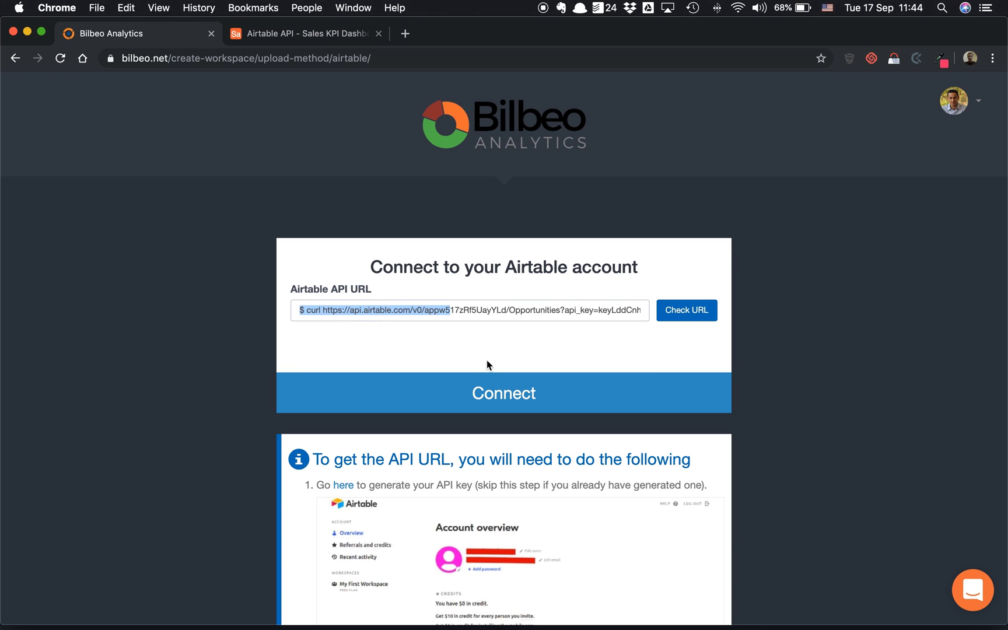
left_click(557, 395)
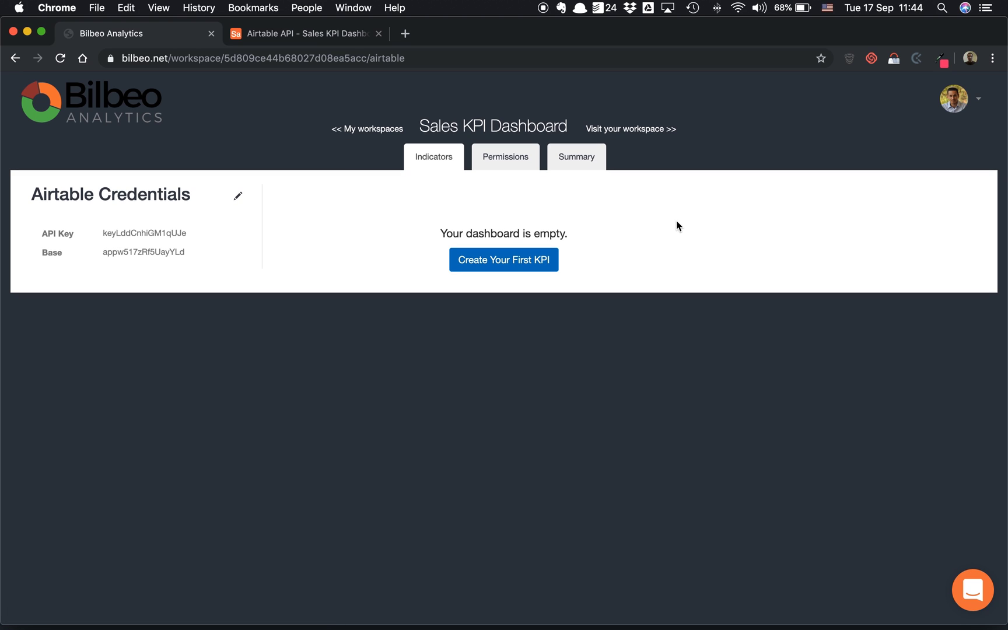
Start creating the first KPI, then switch to the Airtable Opportunities table
left_click(497, 269)
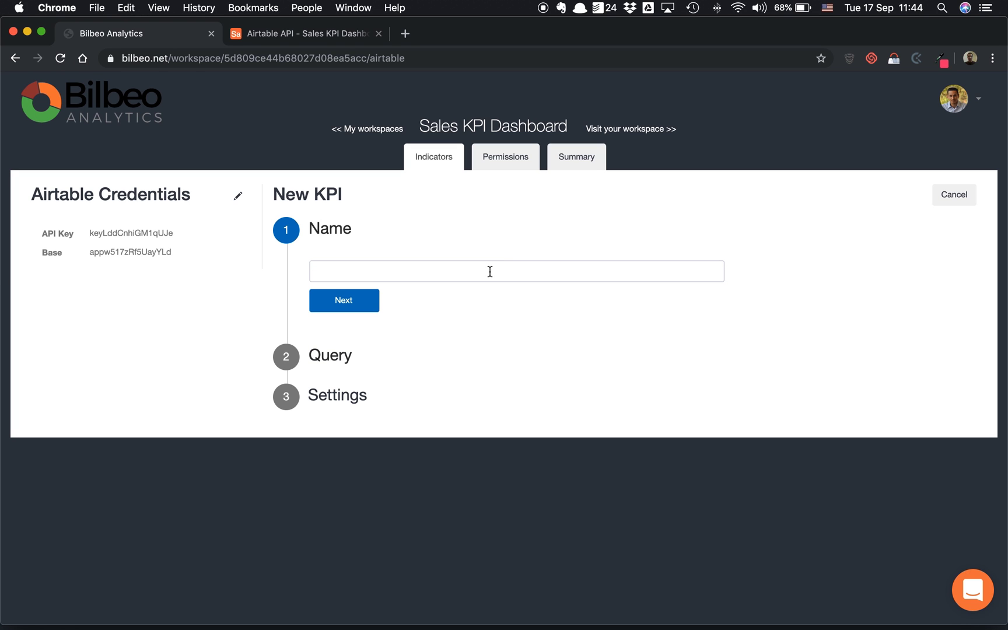
key("ctrl+Right")
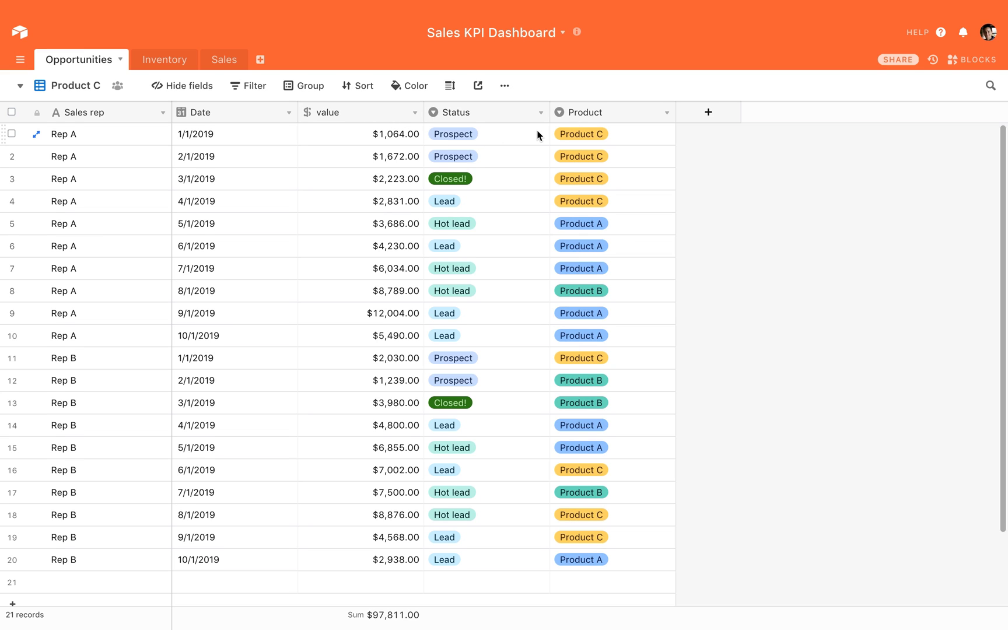
left_click(658, 138)
left_click(660, 137)
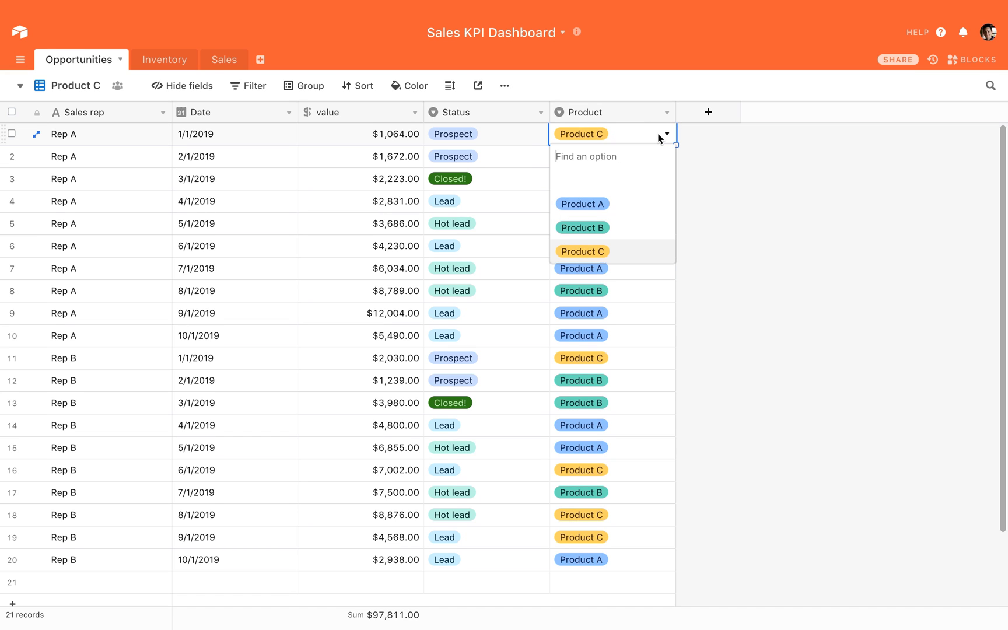
left_click(757, 164)
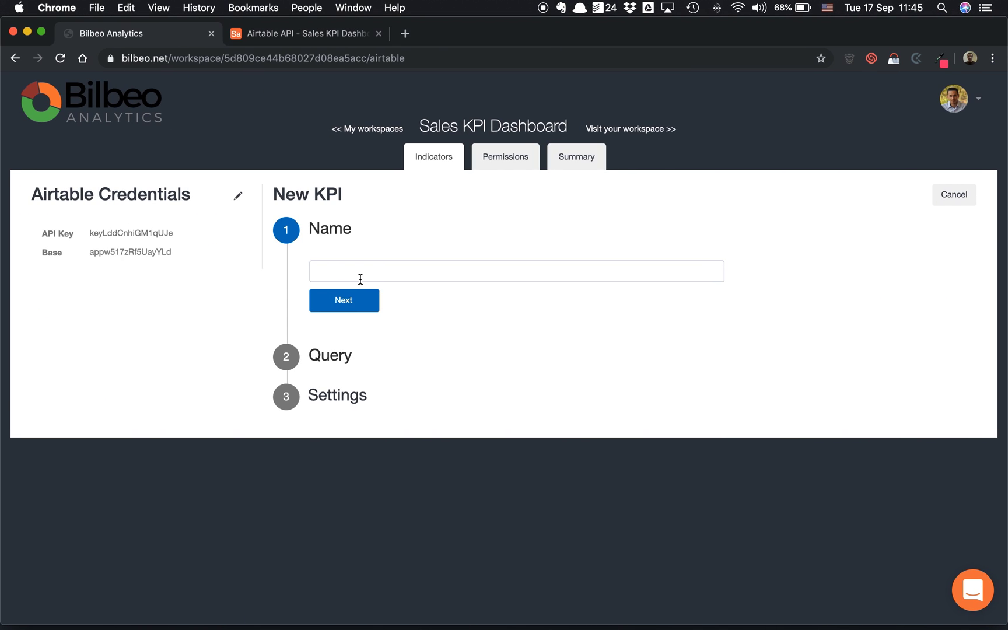
Name the KPI 'Sales Opportunites', correcting the typo, and go to Next
type("Sales Oppootunites")
left_click(361, 270)
type("r")
left_click(358, 303)
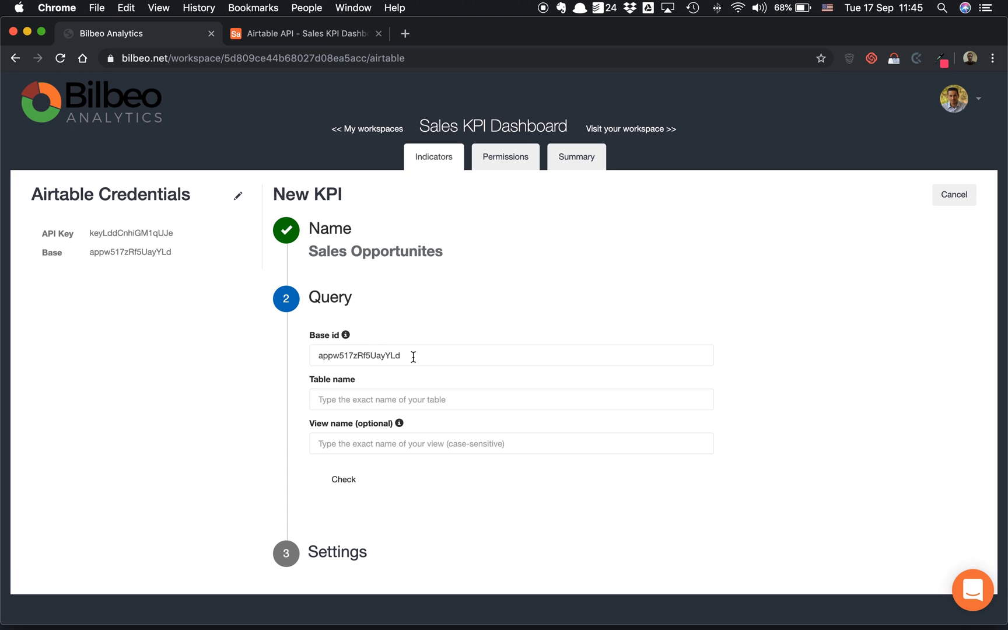
Select the Base id value and move to the Table name field
mouse_move(348, 340)
scroll(360, 358, "down", 1)
double_click(378, 355)
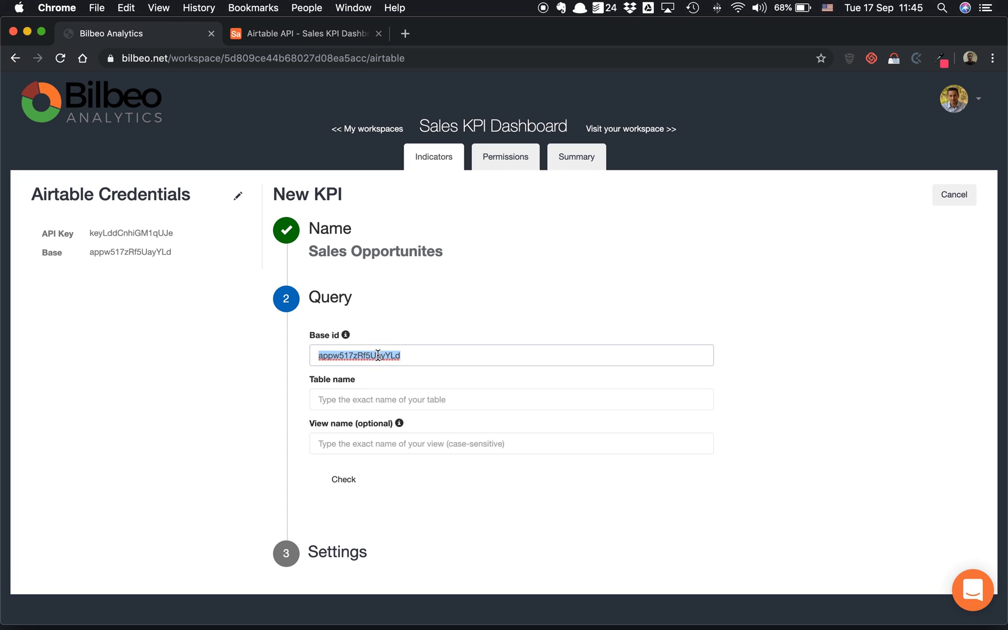
left_click(378, 391)
Set the table name to Opportunities using the autofill suggestion for 'Opportu'
key("ctrl+Right")
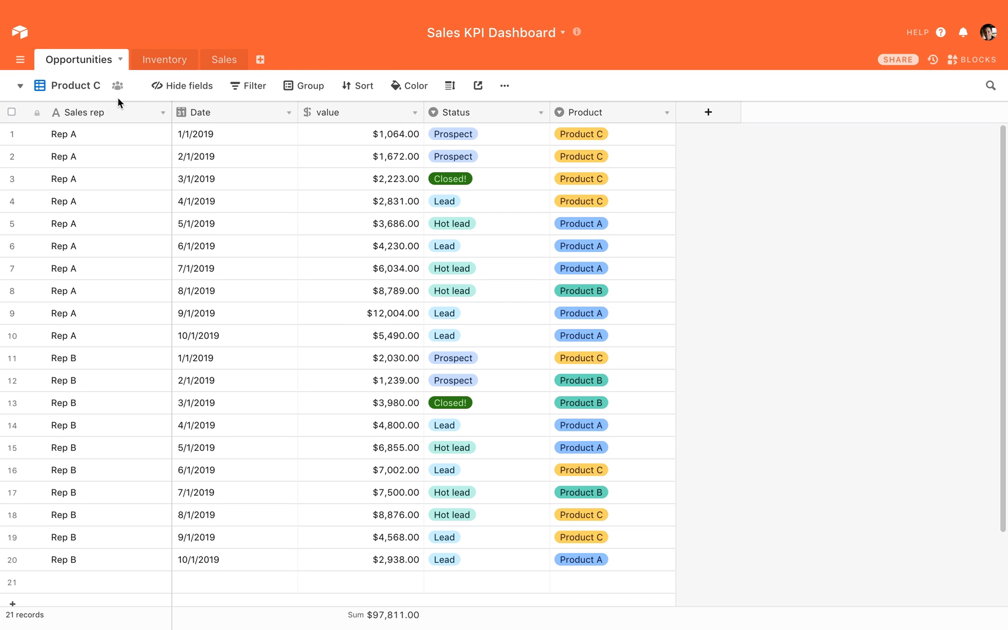
key("ctrl+Left")
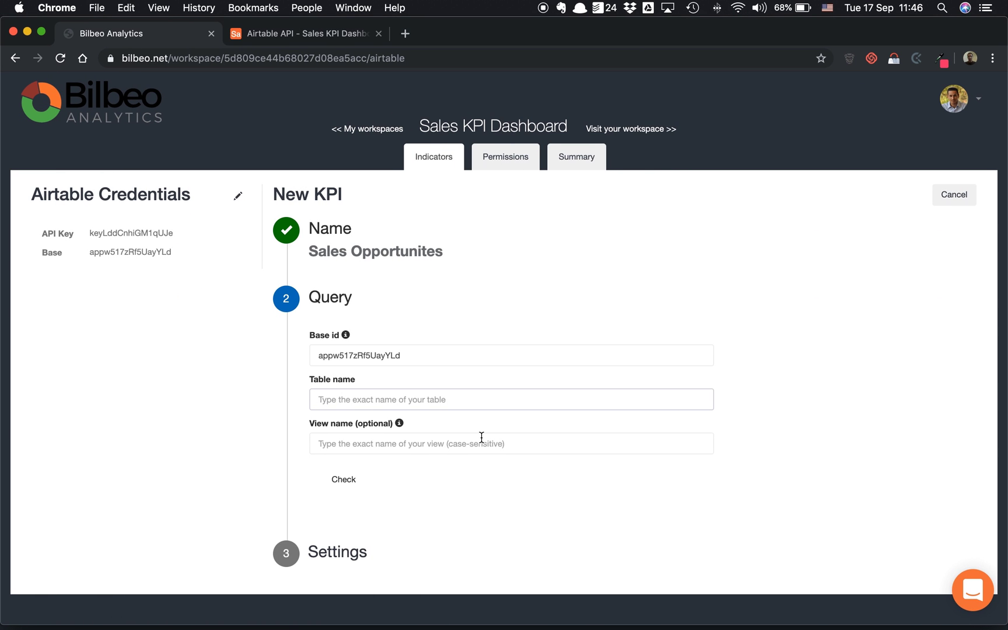
left_click(350, 397)
left_click(342, 399)
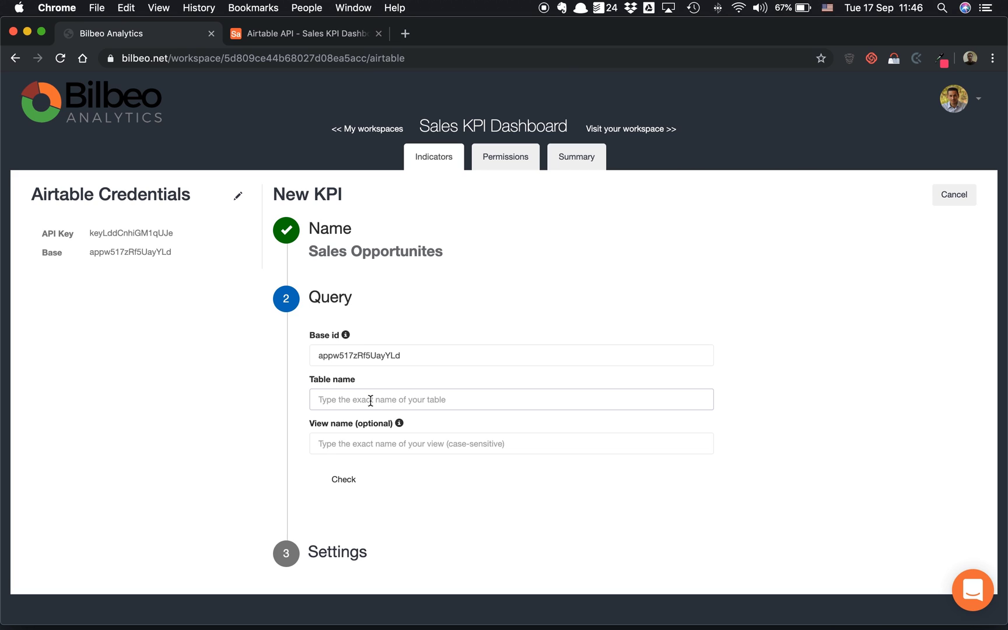
left_click(370, 400)
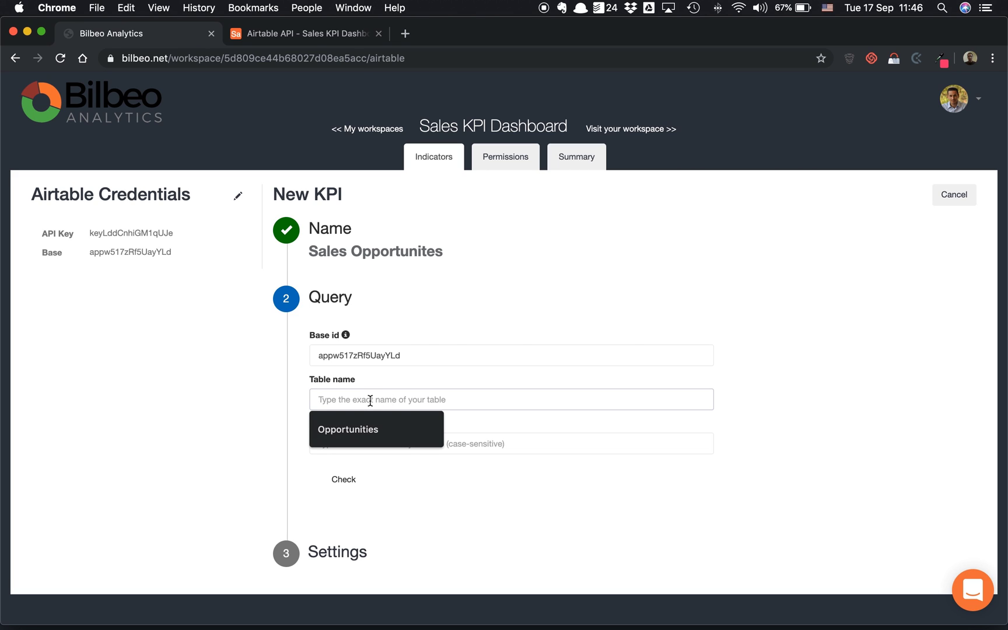
type("Opportunities")
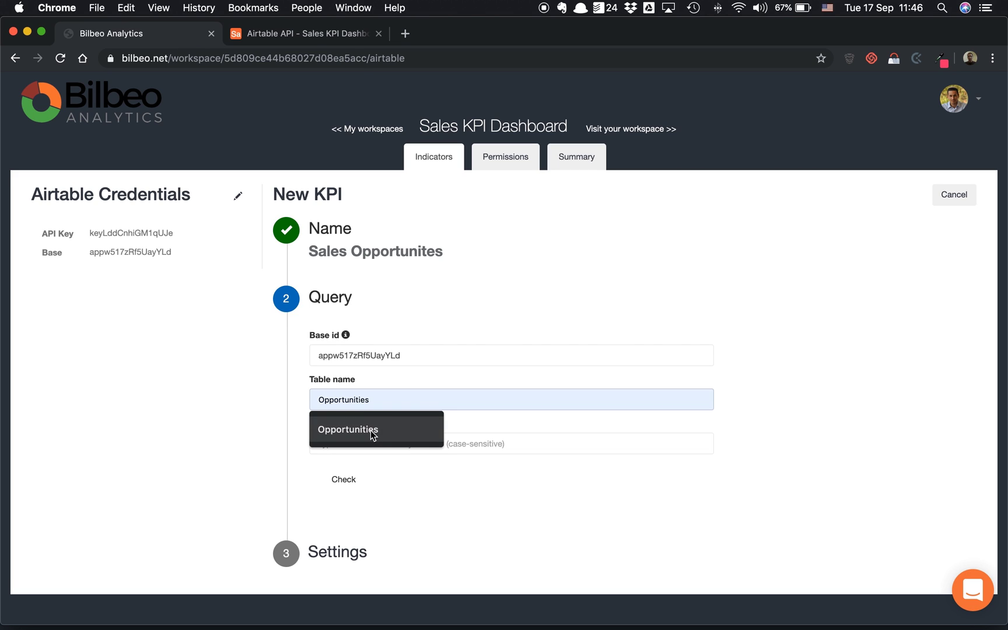
left_click(341, 428)
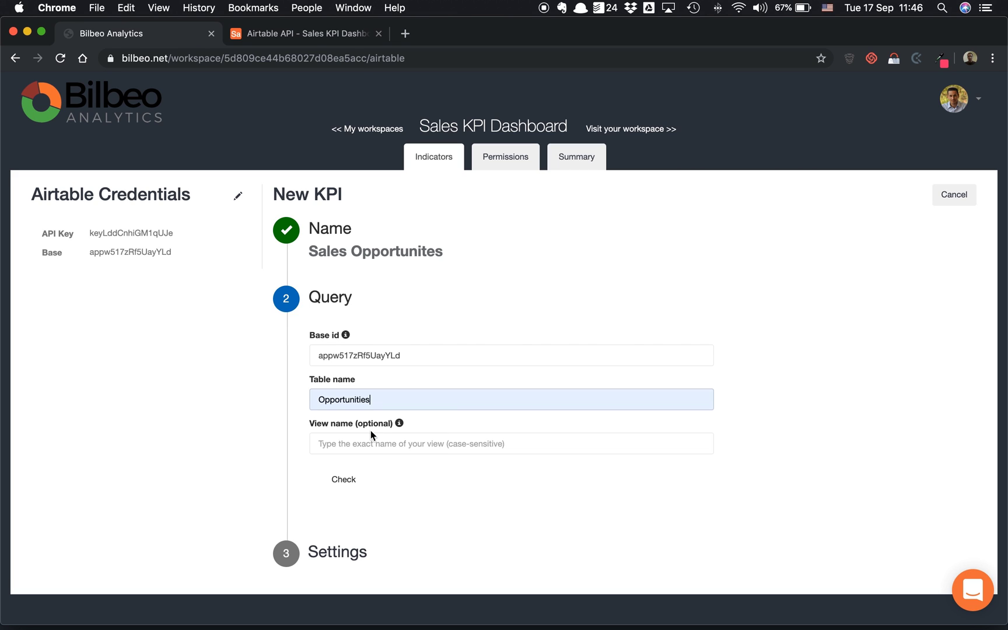
Cross-check the table in Airtable and leave the optional View name blank
key("ctrl+Right")
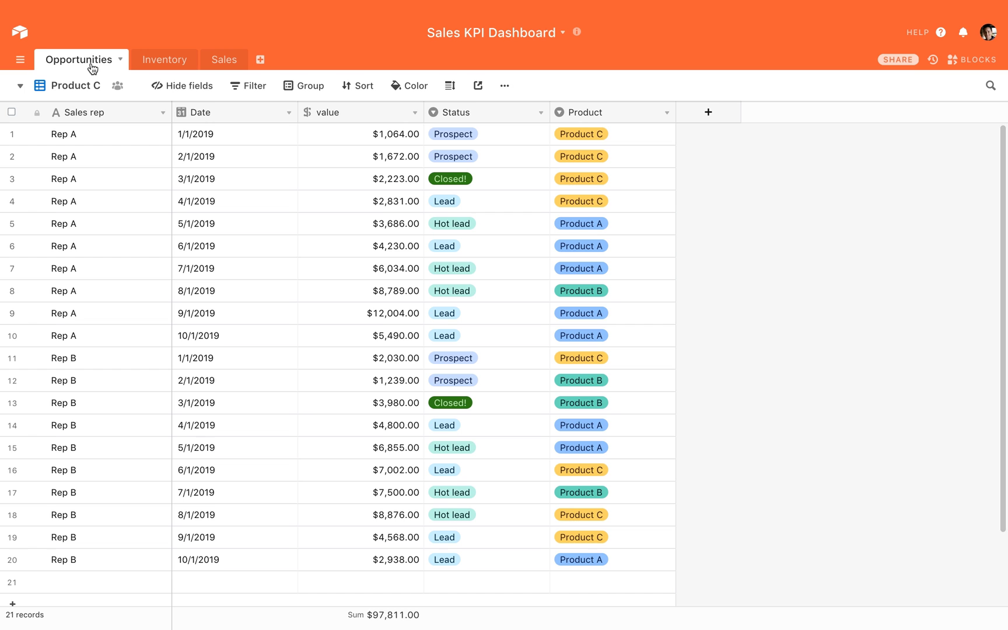
key("ctrl+Left")
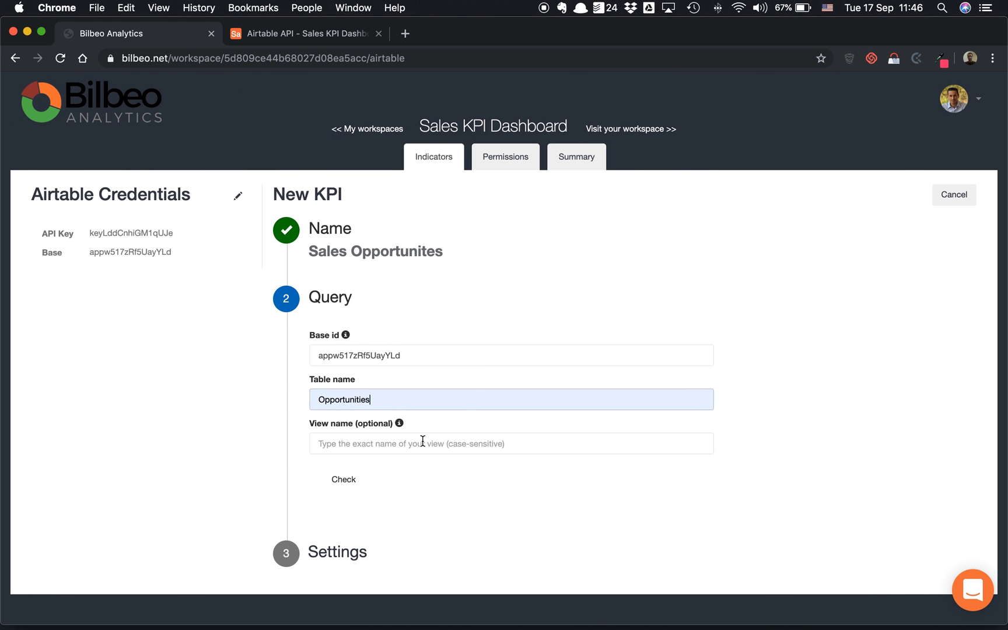
left_click(423, 445)
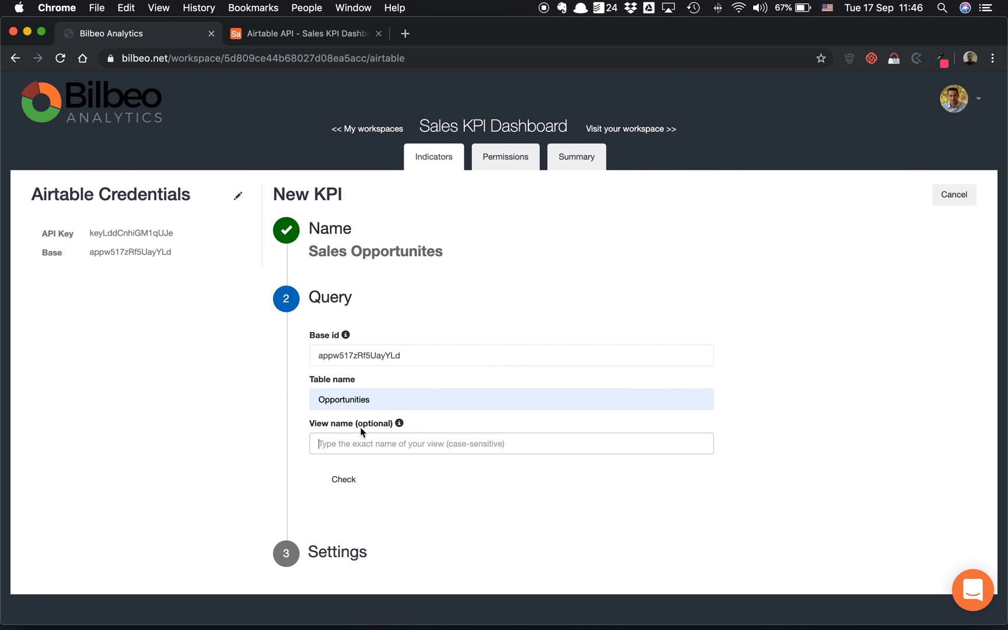
mouse_move(398, 425)
scroll(428, 501, "down", 1)
Check the Opportunities query and review the Value column choices without selecting one
left_click(341, 480)
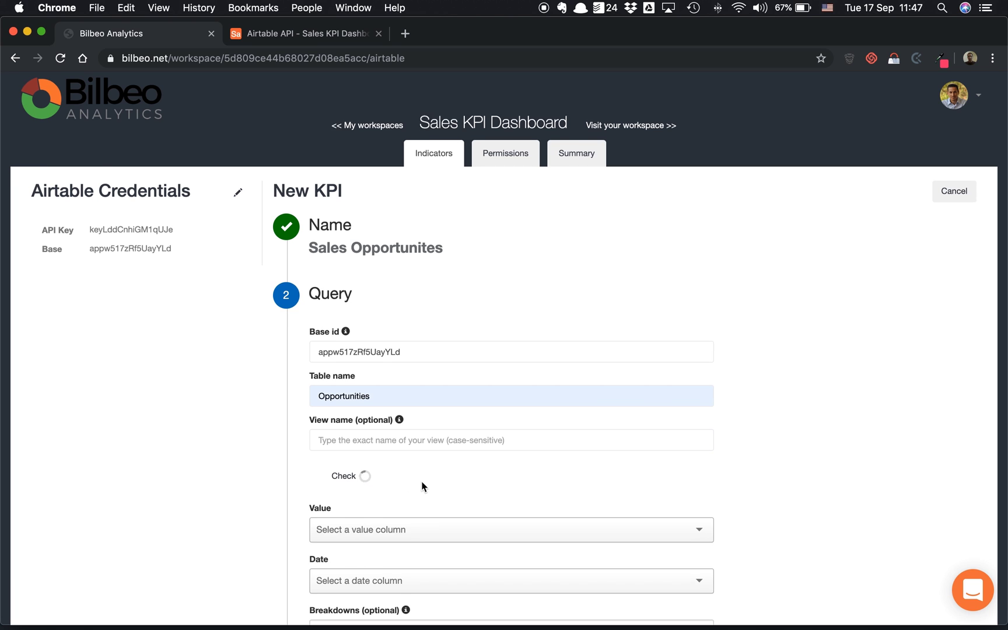
scroll(431, 481, "down", 3)
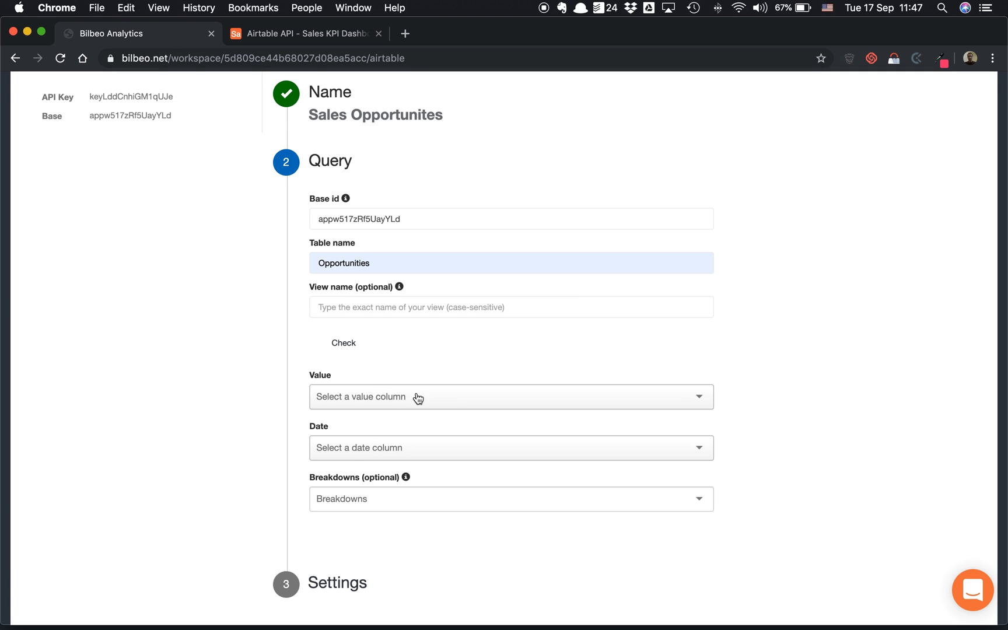
left_click(418, 397)
left_click(494, 366)
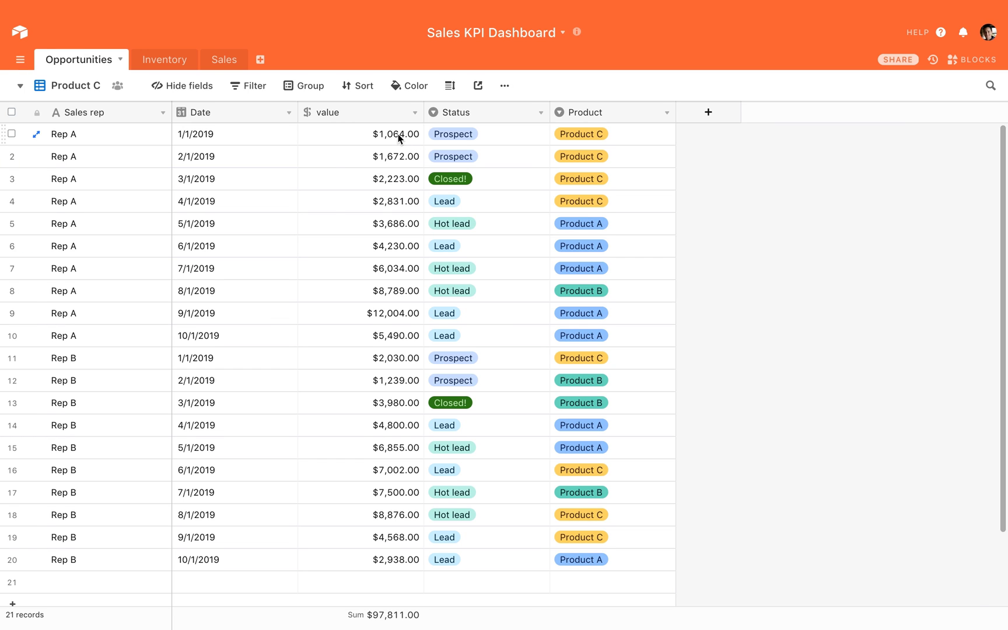
key("ctrl+Left")
Use the value column as the KPI value and the date column as its date
left_click(438, 406)
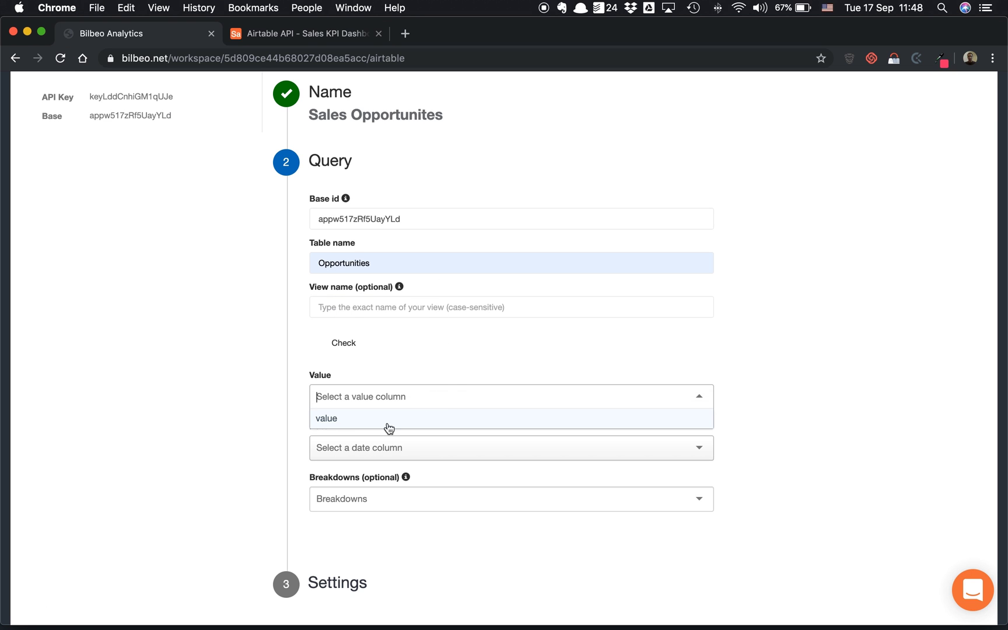
left_click(339, 420)
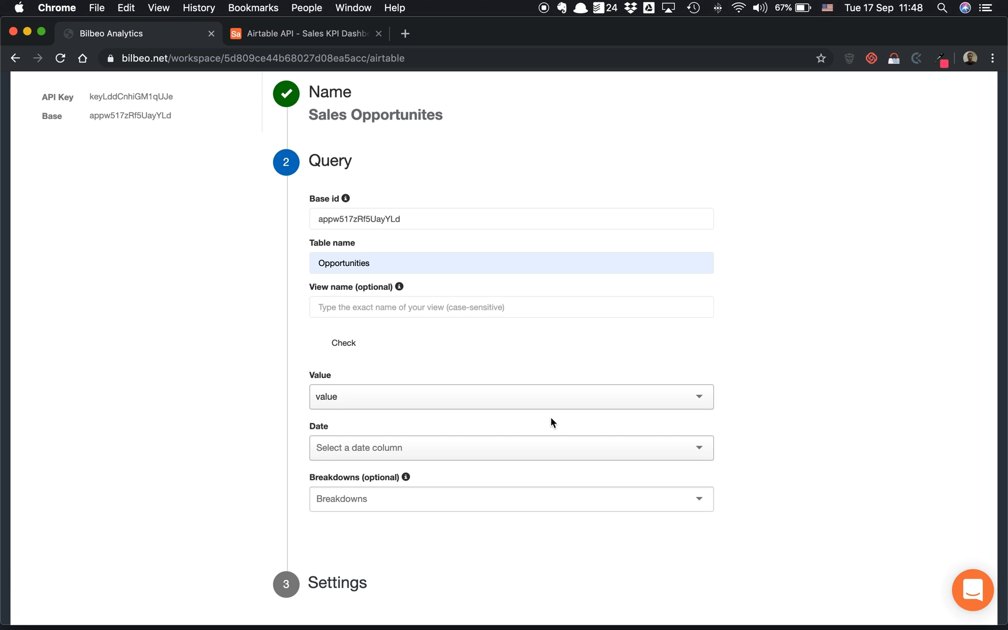
left_click(420, 446)
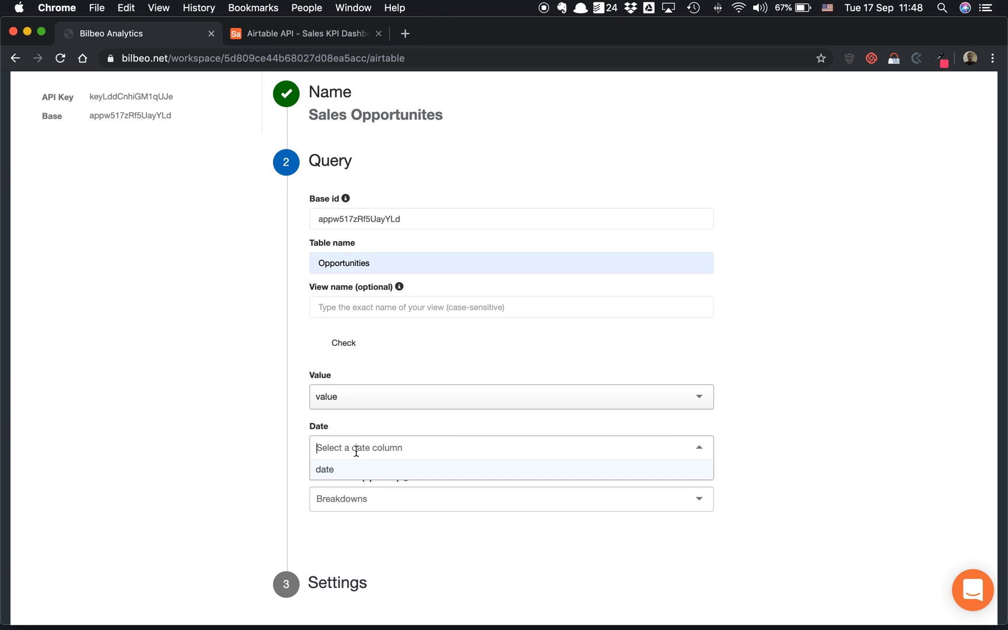
left_click(401, 426)
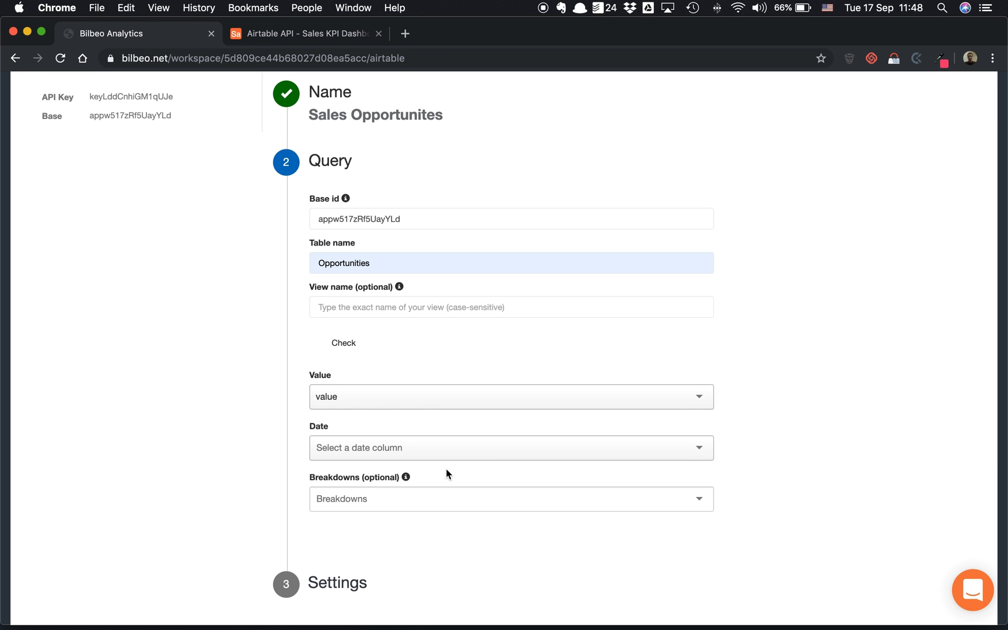
left_click(405, 447)
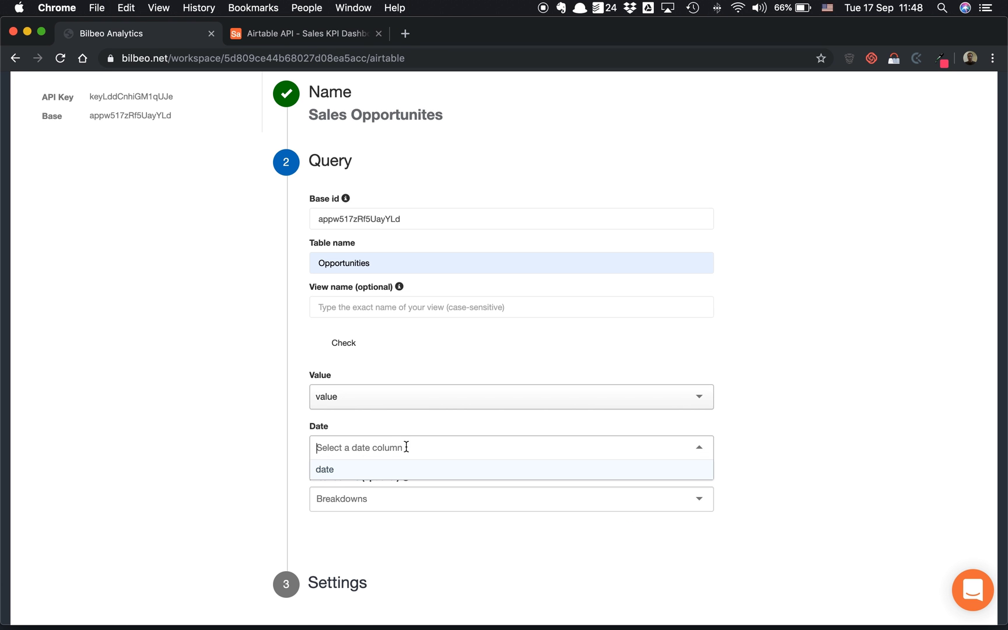
left_click(360, 470)
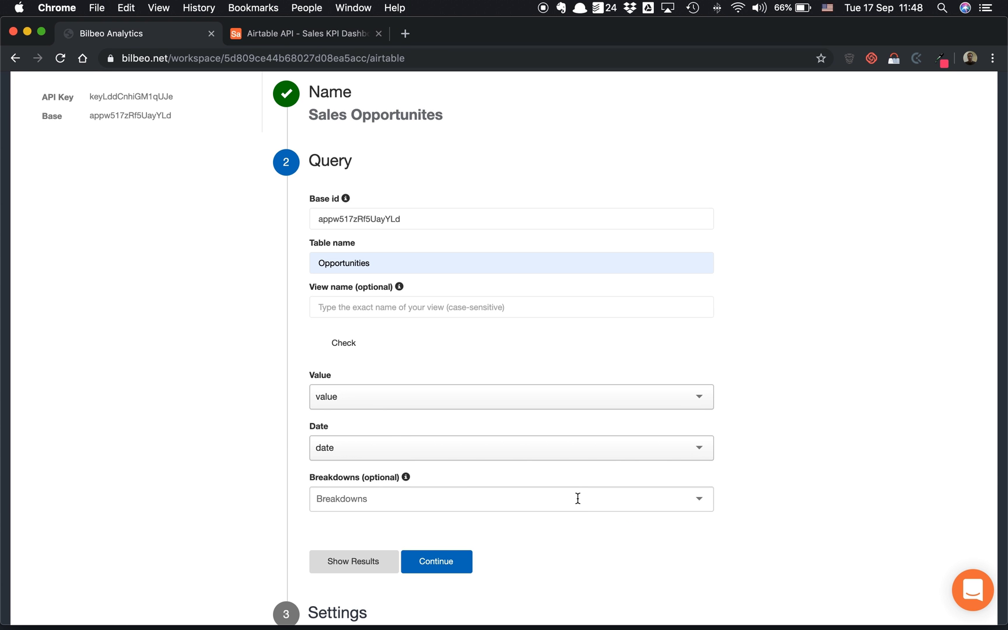
mouse_move(407, 479)
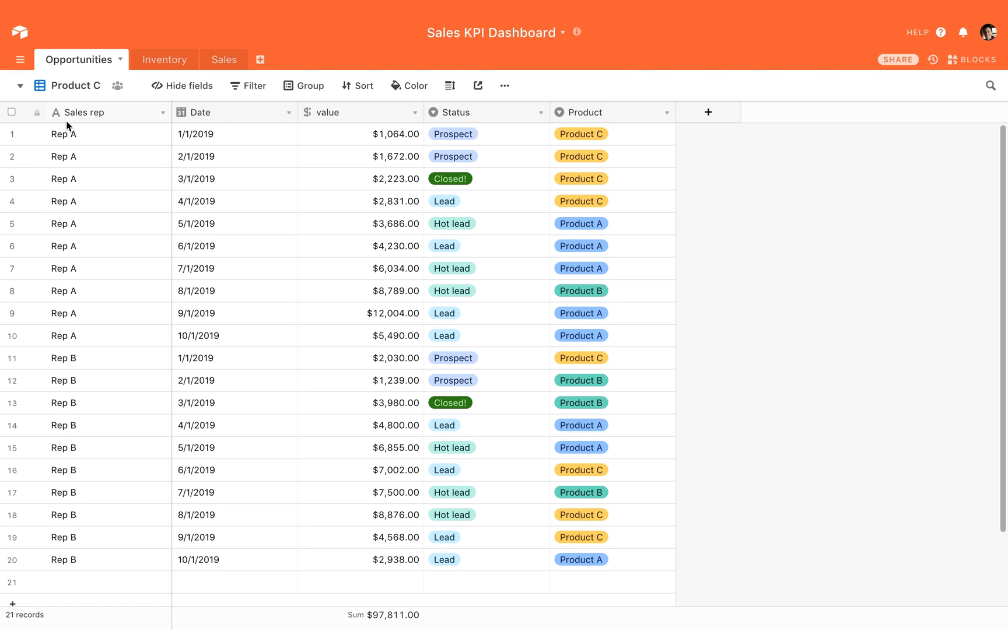
Add status and sales rep as breakdowns, dropping product, and continue to Settings
key("ctrl+Left")
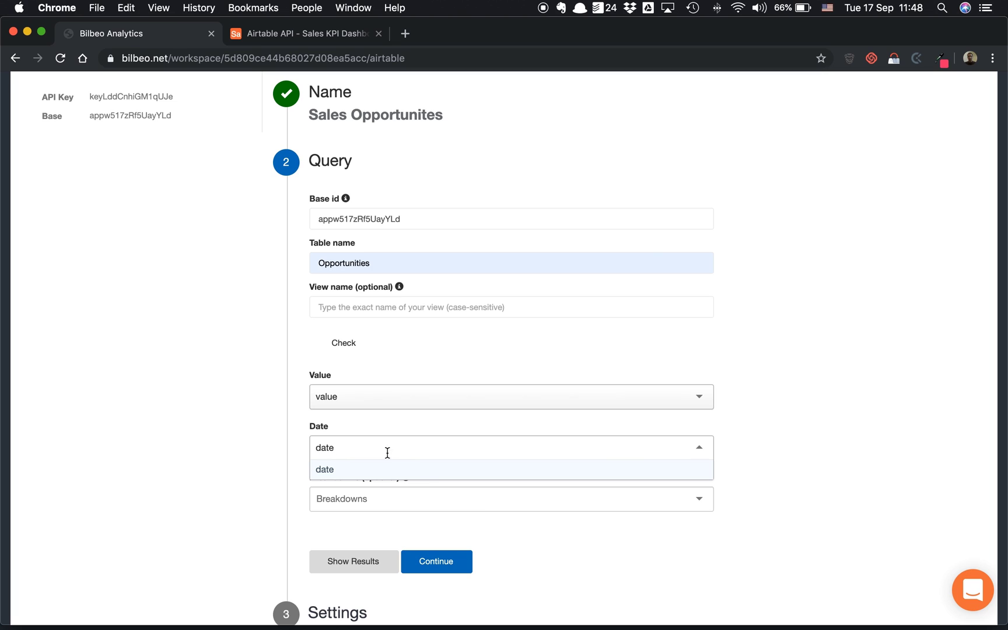
left_click(560, 476)
left_click(437, 490)
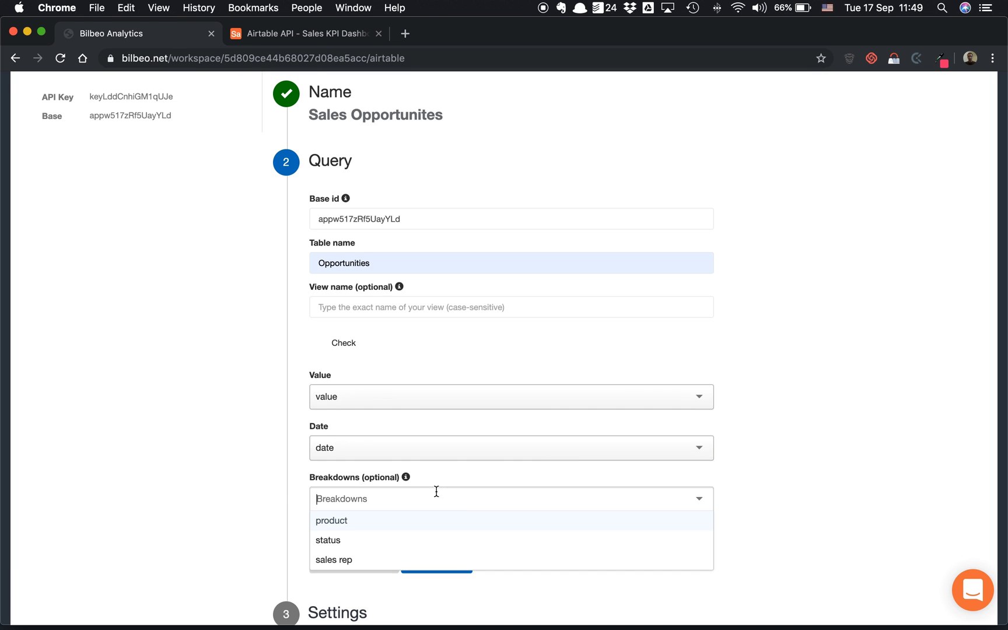
left_click(430, 524)
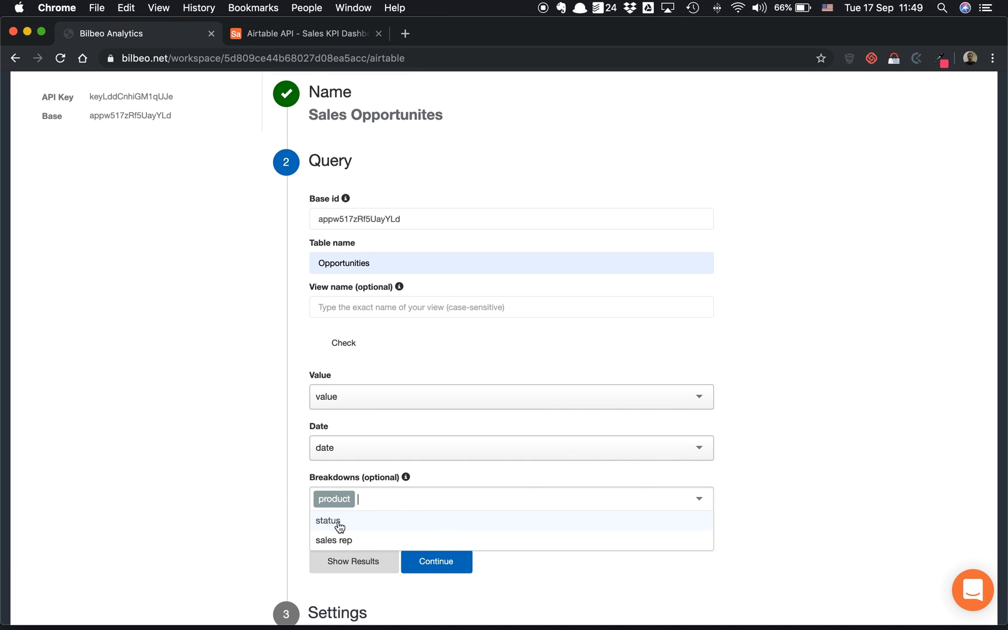
key("BackSpace")
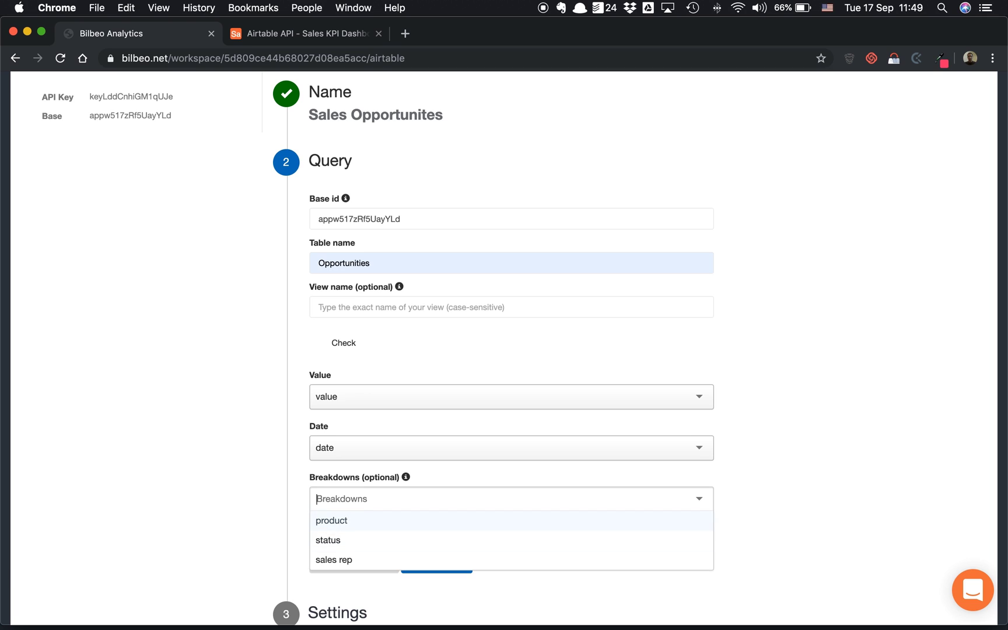
left_click(341, 539)
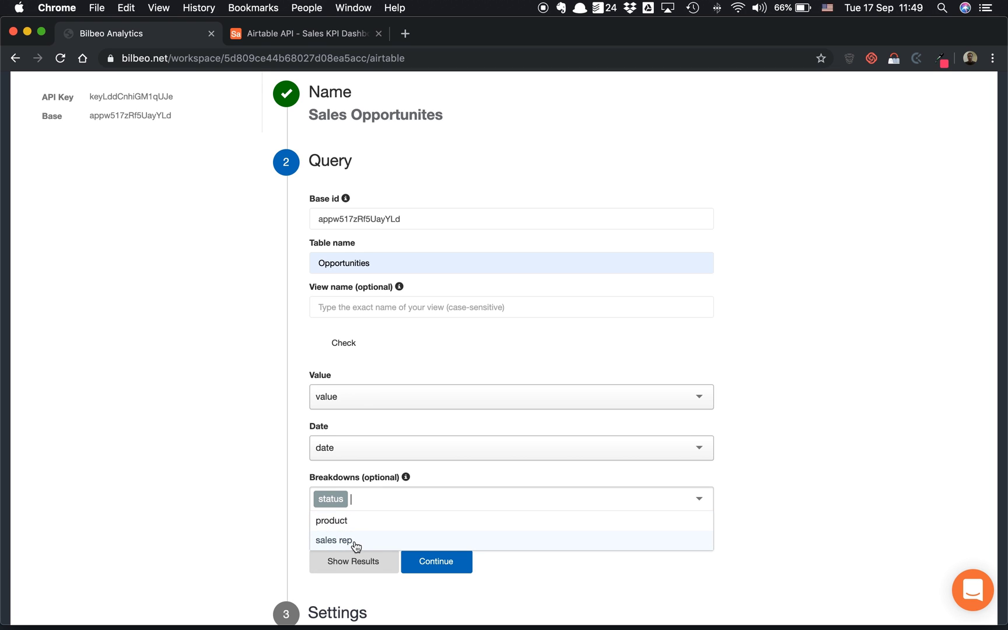
left_click(354, 541)
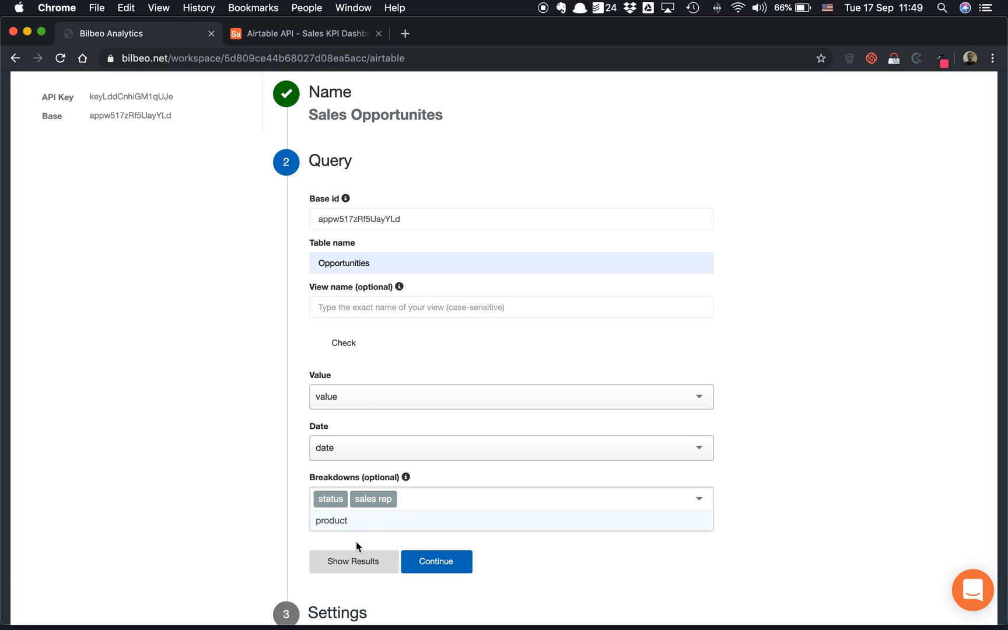
left_click(465, 571)
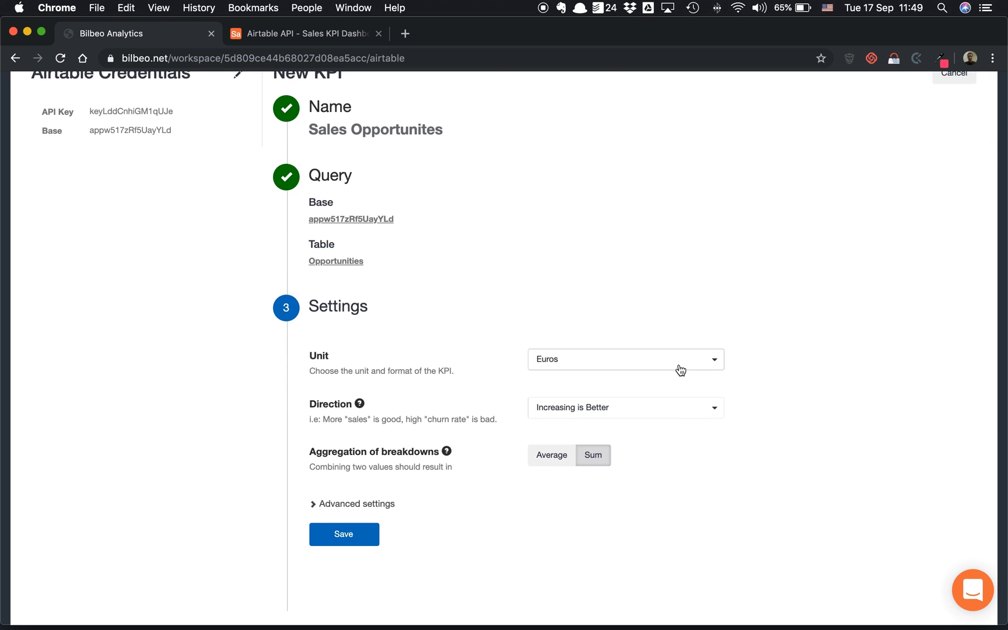
Set the KPI unit to US Dollars
key("ctrl+Right")
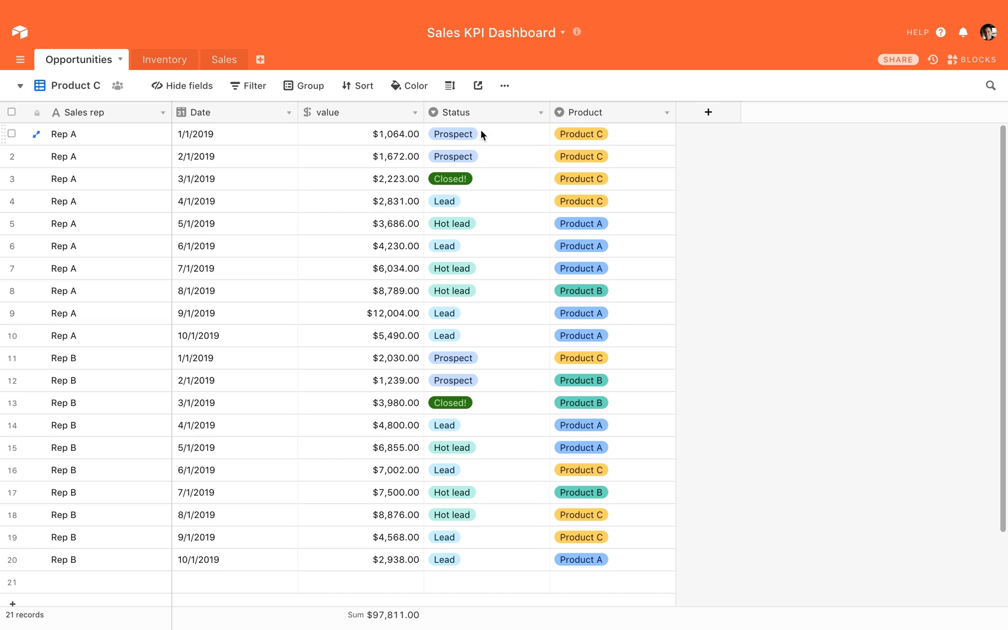
key("ctrl+Left")
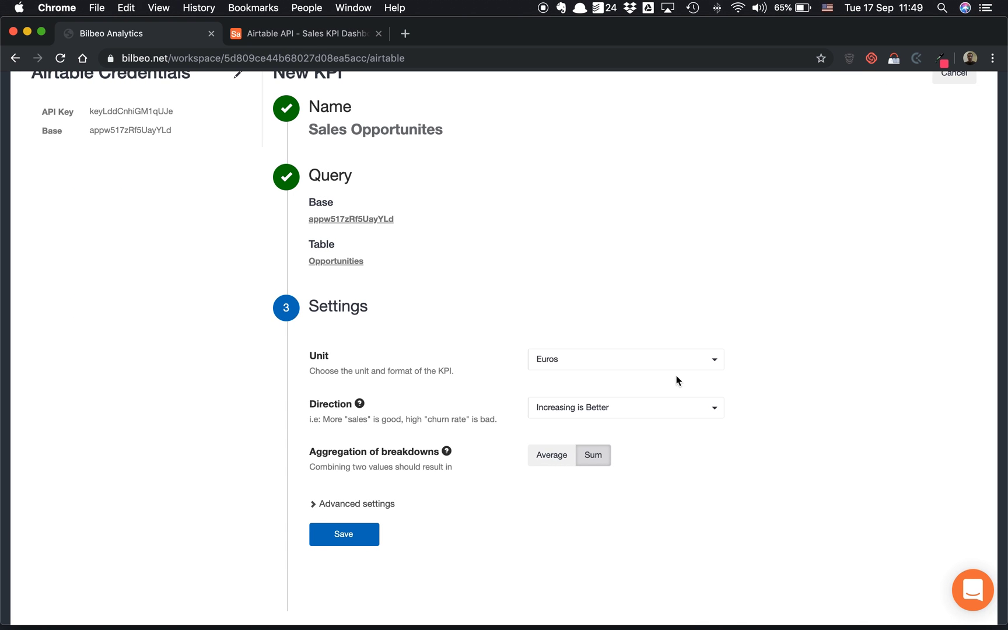
left_click(686, 362)
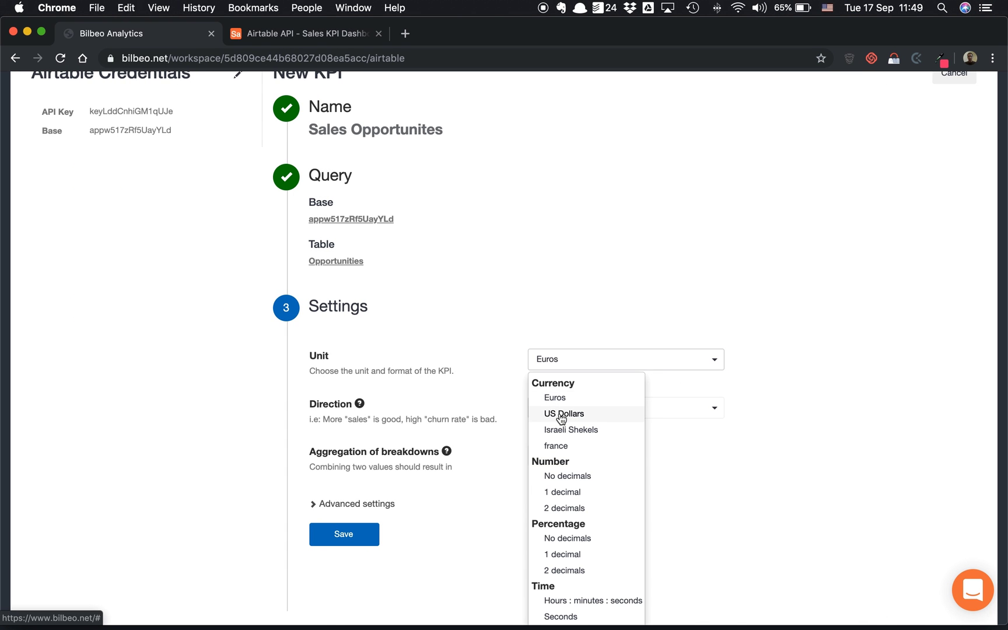
left_click(559, 414)
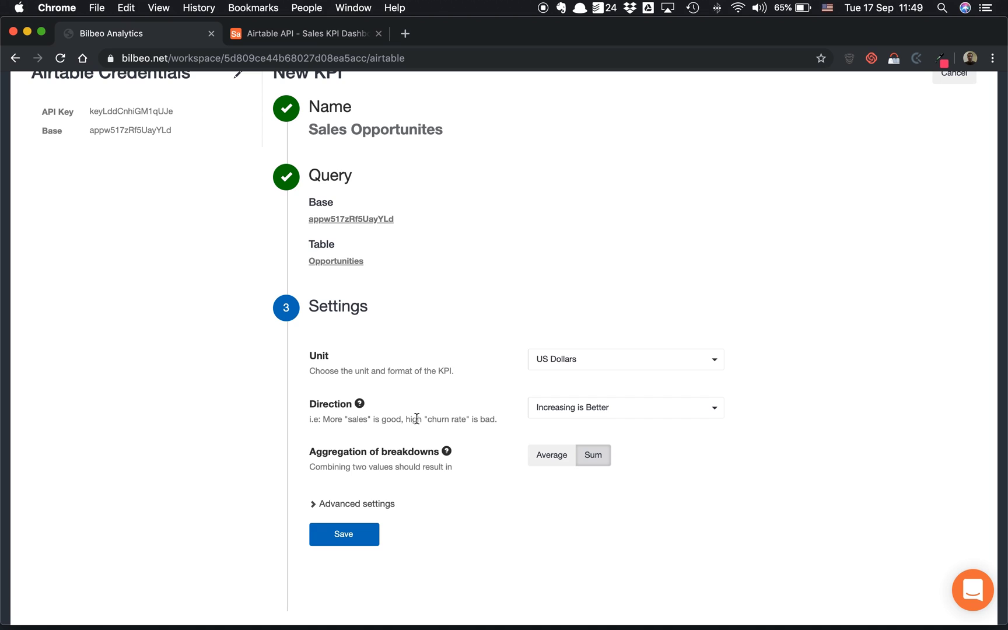
mouse_move(359, 405)
Keep Increasing is Better as the direction and save the Sales Opportunites KPI
left_click(711, 414)
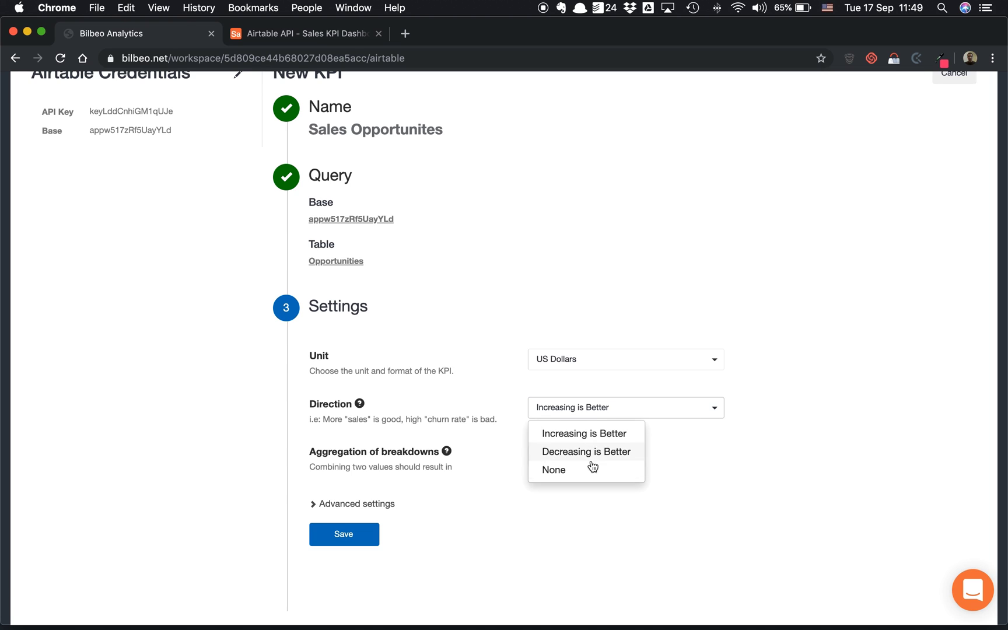
left_click(729, 472)
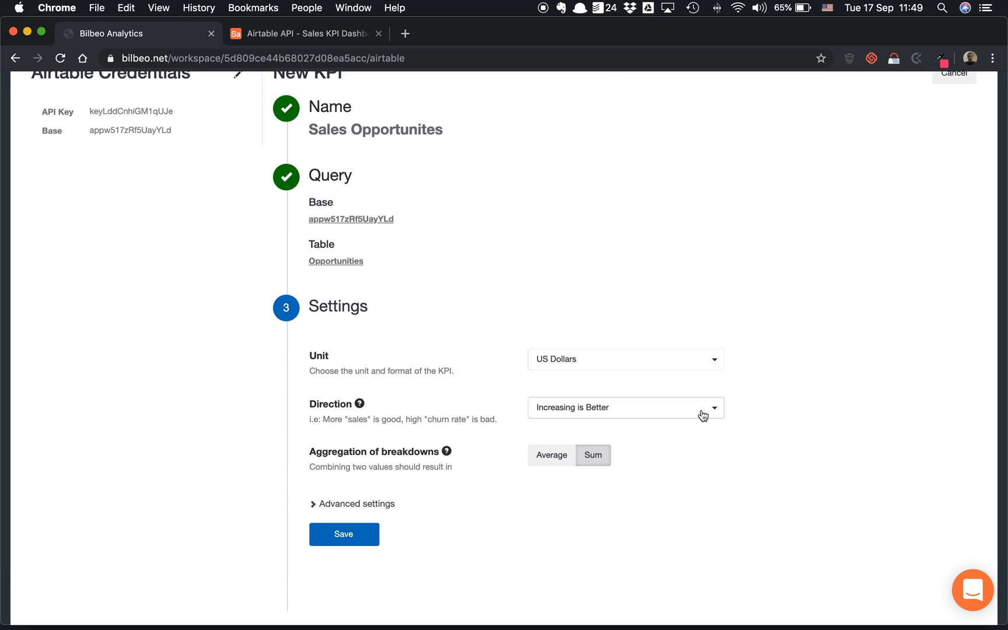
scroll(641, 403, "up", 1)
scroll(639, 395, "up", 1)
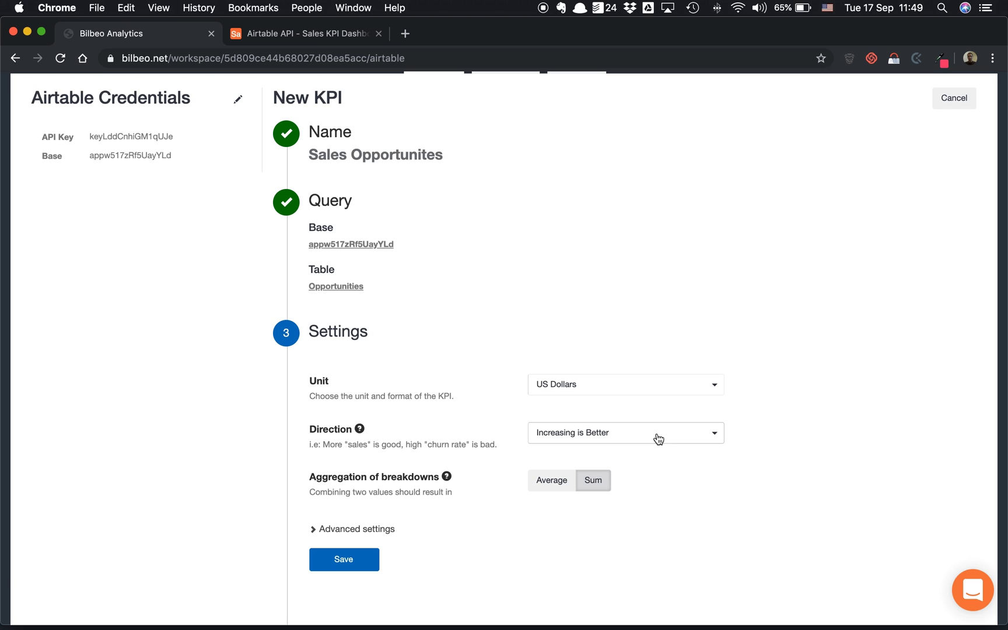
scroll(659, 521, "down", 2)
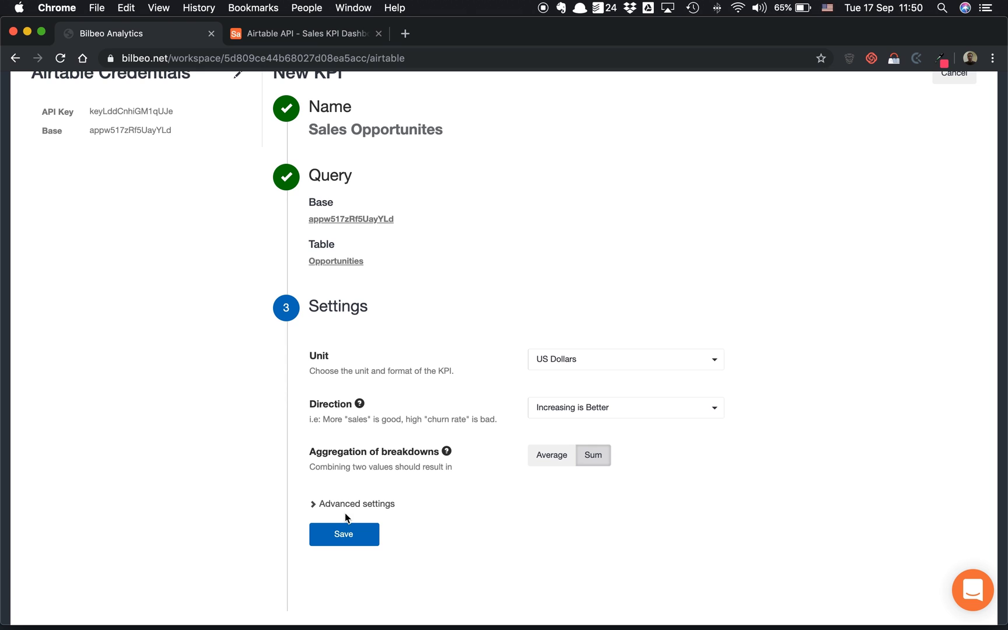
scroll(350, 514, "down", 1)
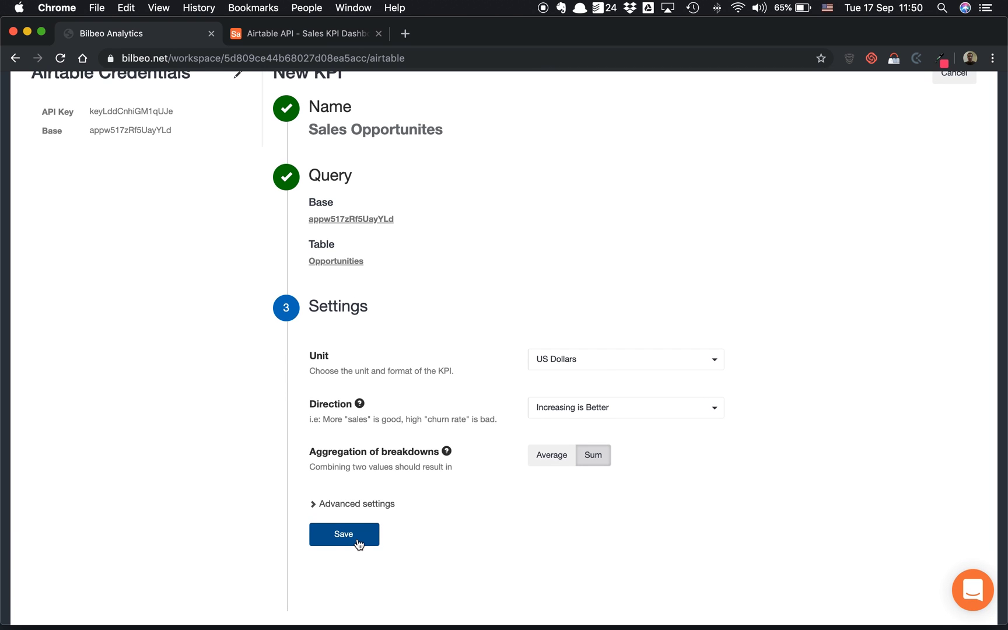
left_click(356, 539)
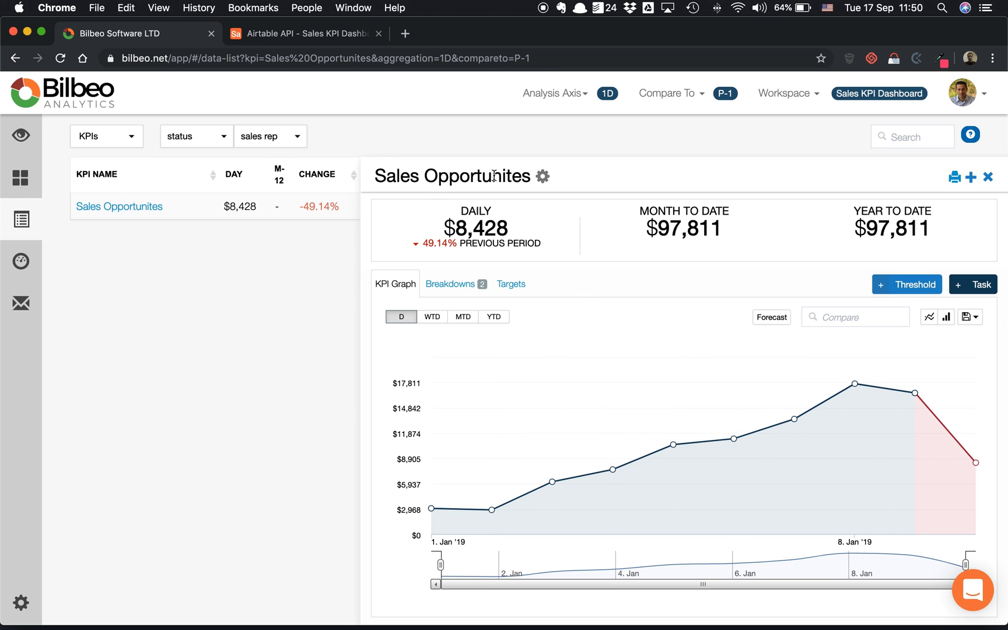
View the KPI's breakdowns, switching from status to sales rep
left_click(454, 287)
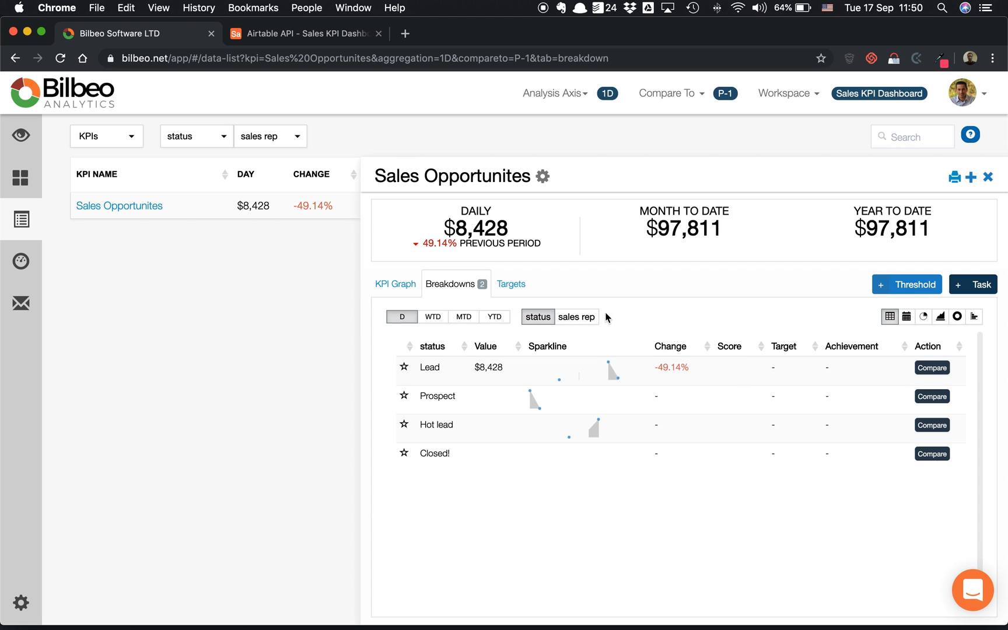
left_click(579, 318)
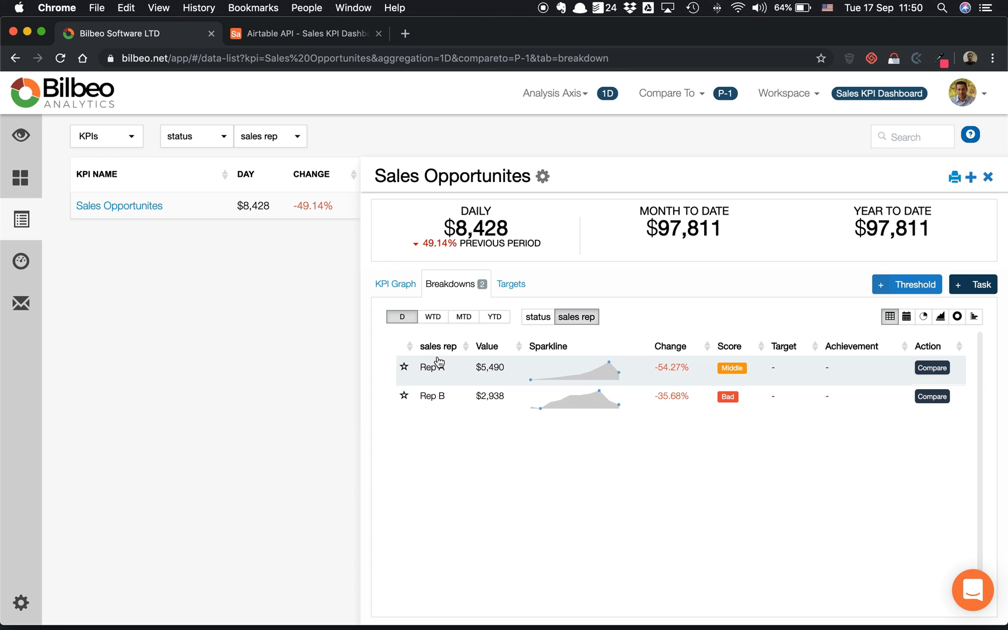
mouse_move(573, 374)
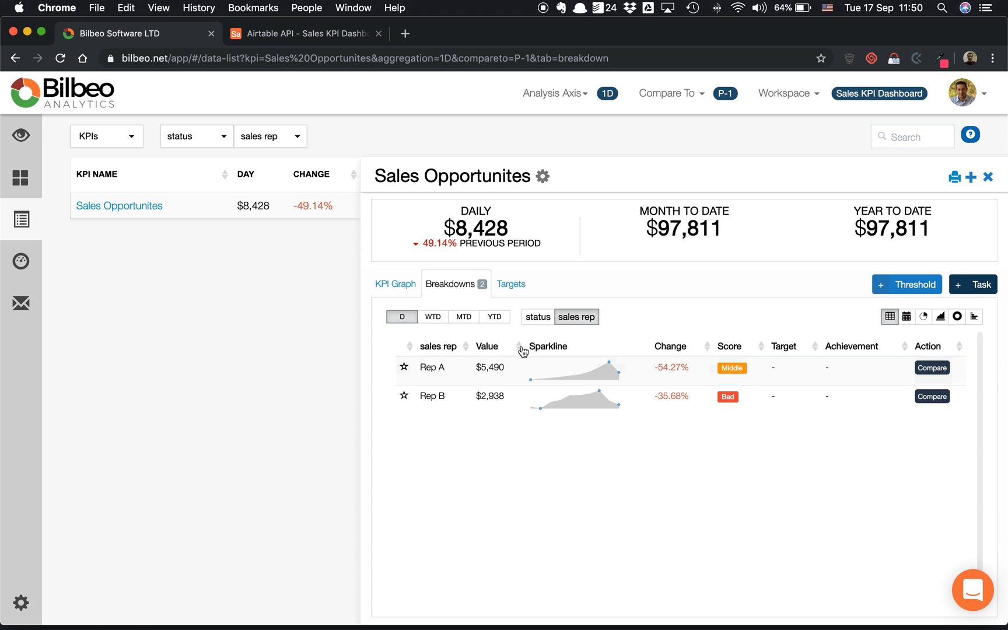
Return to the daily KPI graph and open then close the sales rep filter
left_click(394, 286)
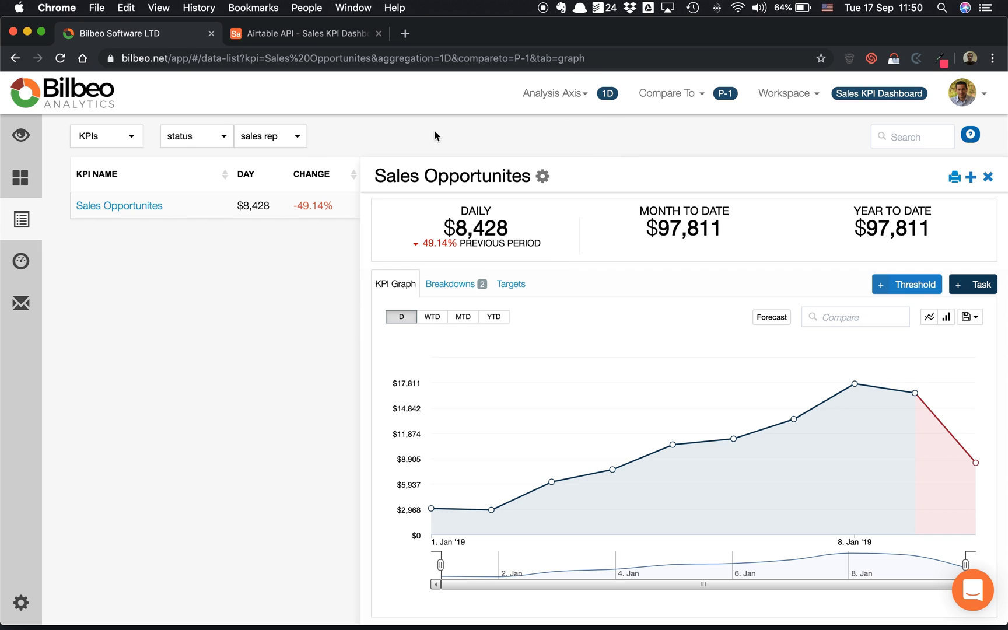
left_click(303, 139)
left_click(289, 140)
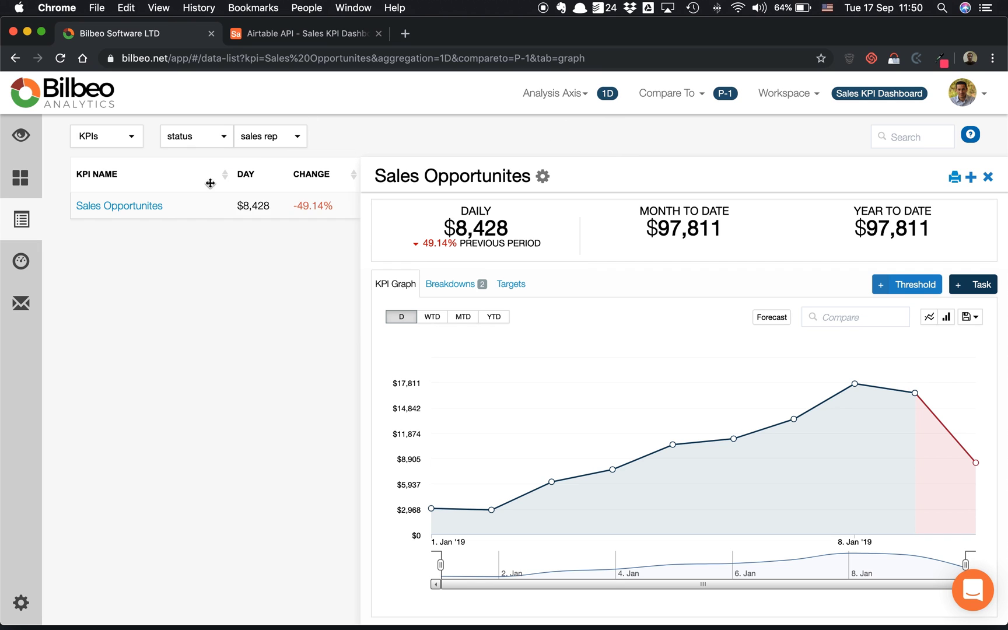